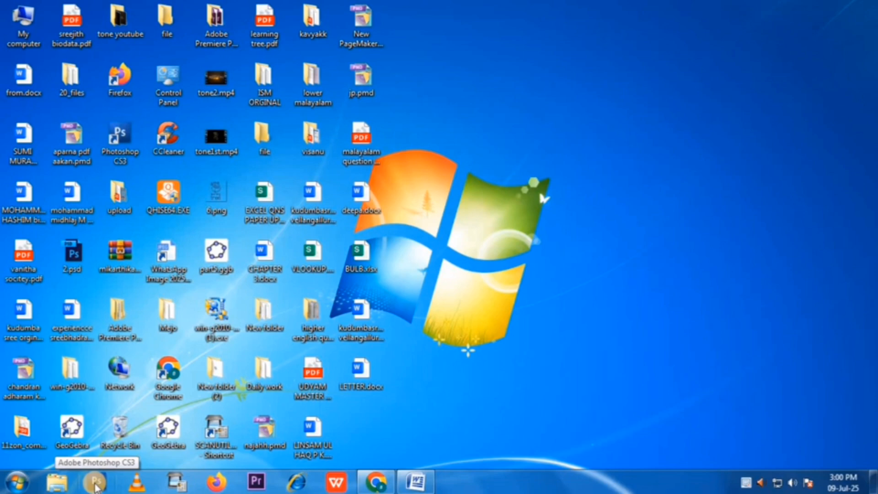
left_click(96, 486)
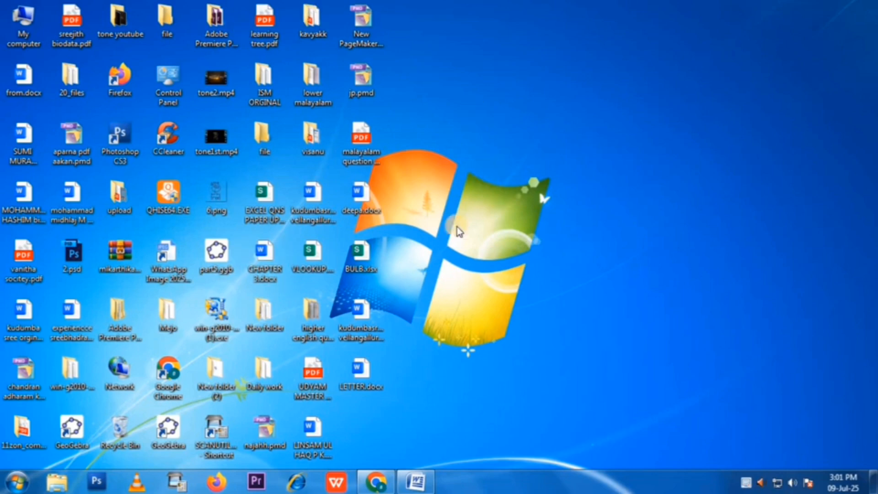
left_click(18, 482)
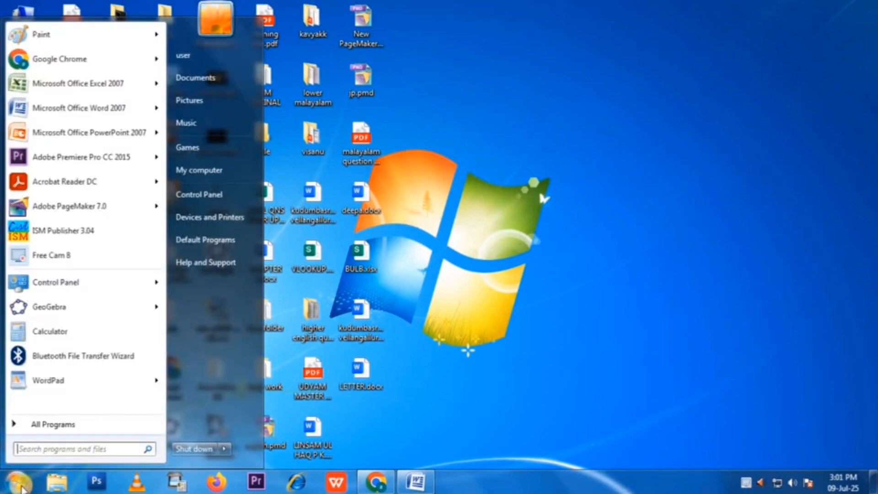
mouse_move(52, 275)
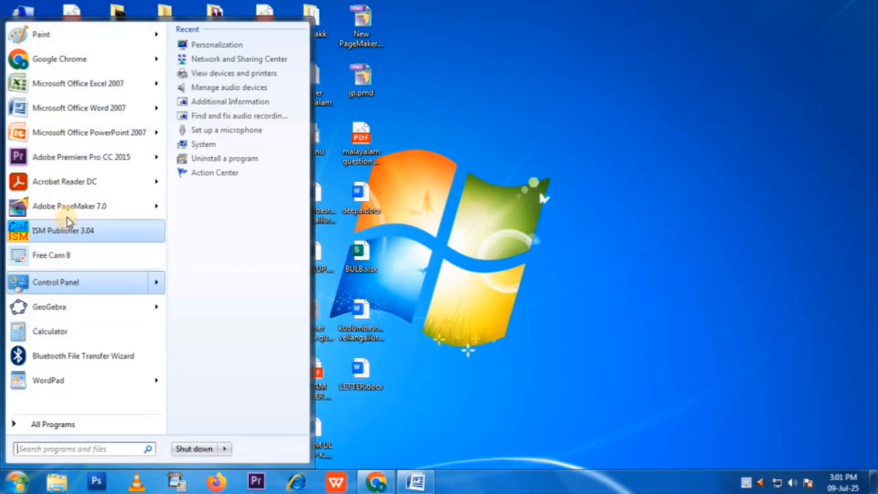
left_click(474, 228)
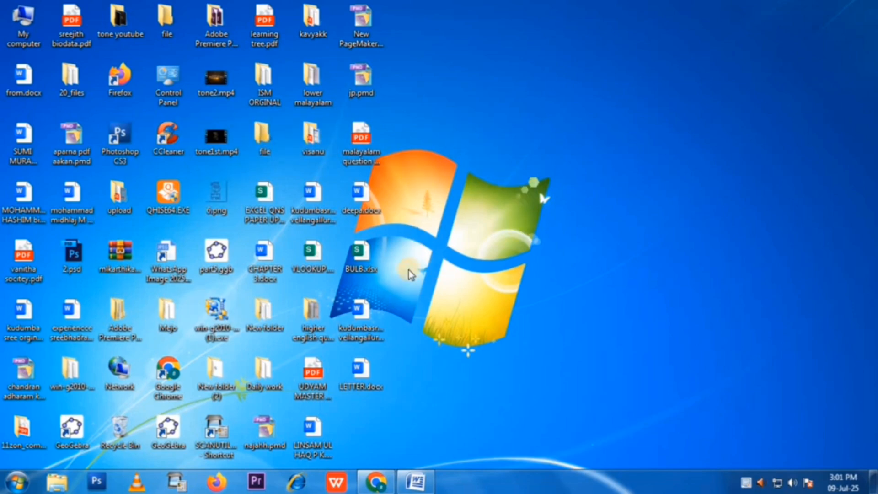
Launch Photoshop CS3 and start an import from the Canon G2010 series scanner.
left_click(93, 484)
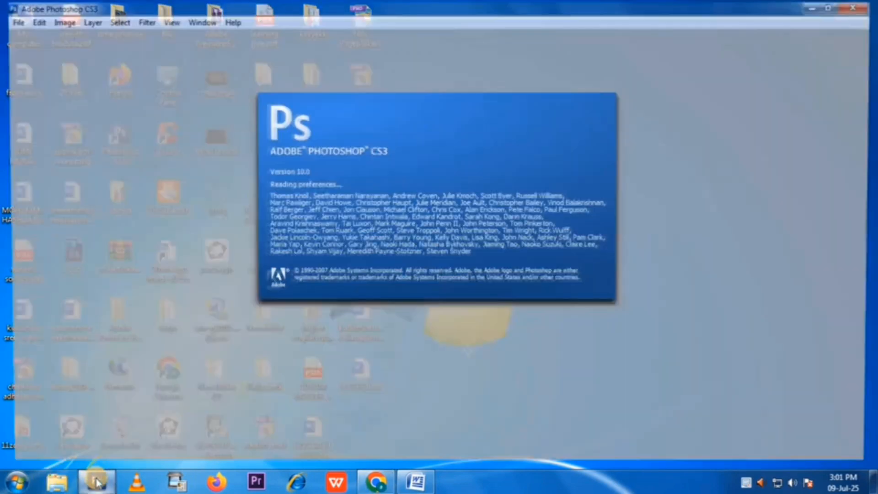
mouse_move(96, 483)
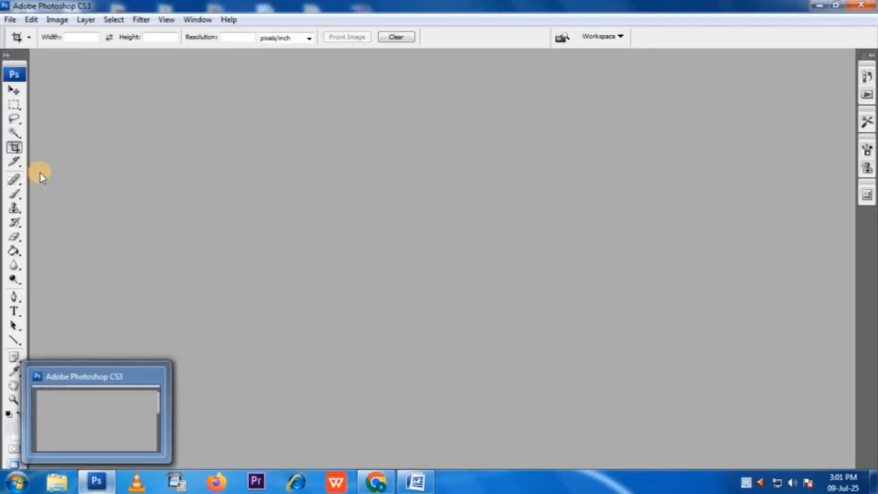
left_click(11, 21)
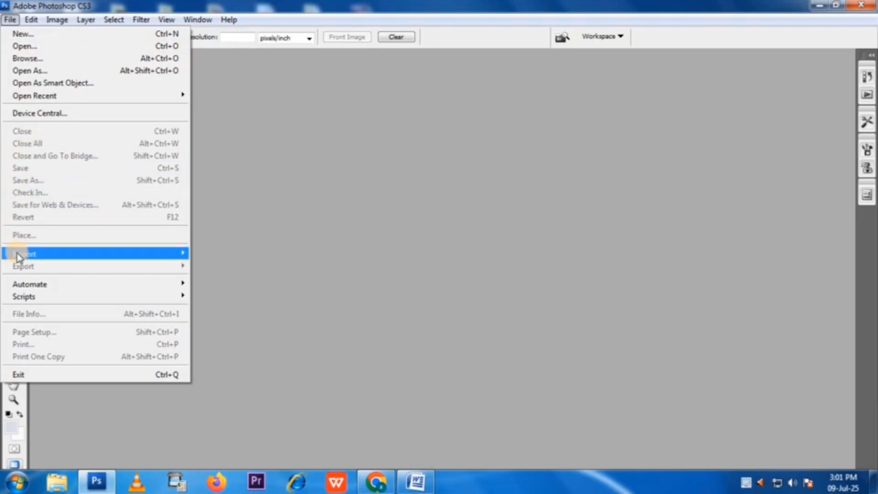
mouse_move(18, 257)
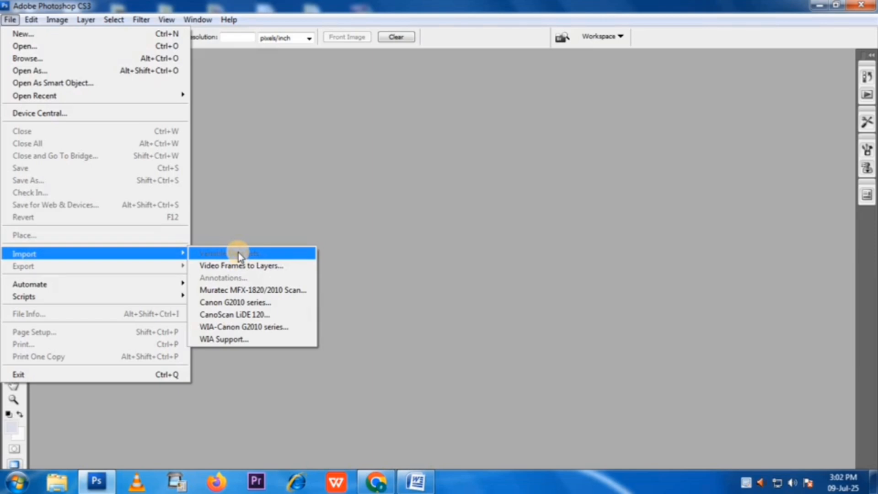
left_click(244, 303)
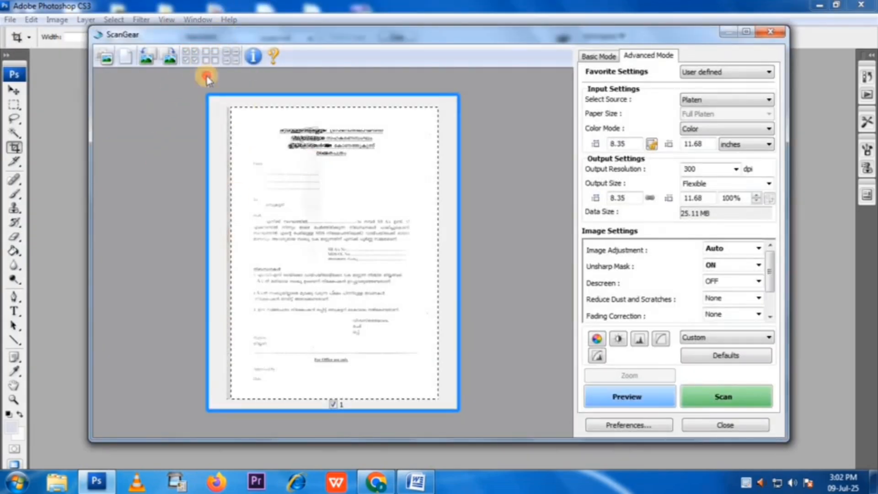
Try output resolutions of 100 dpi and 75 dpi for the scan.
left_click_drag(194, 42, 216, 70)
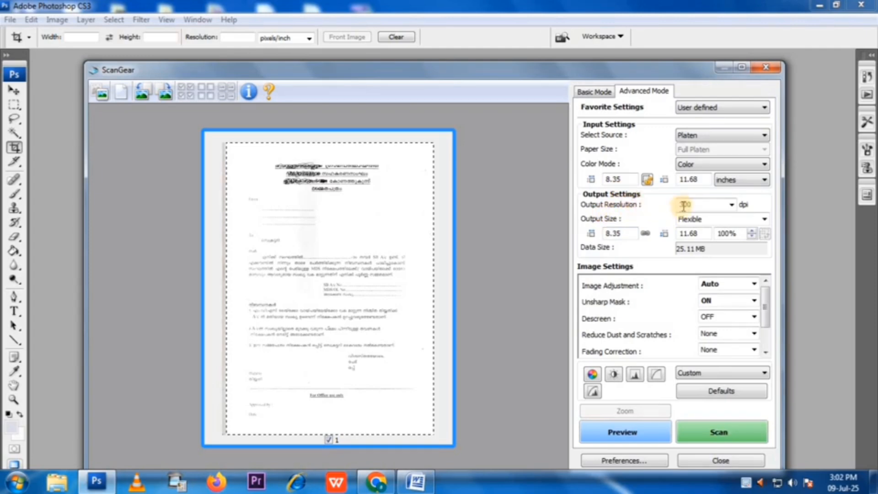
left_click(732, 204)
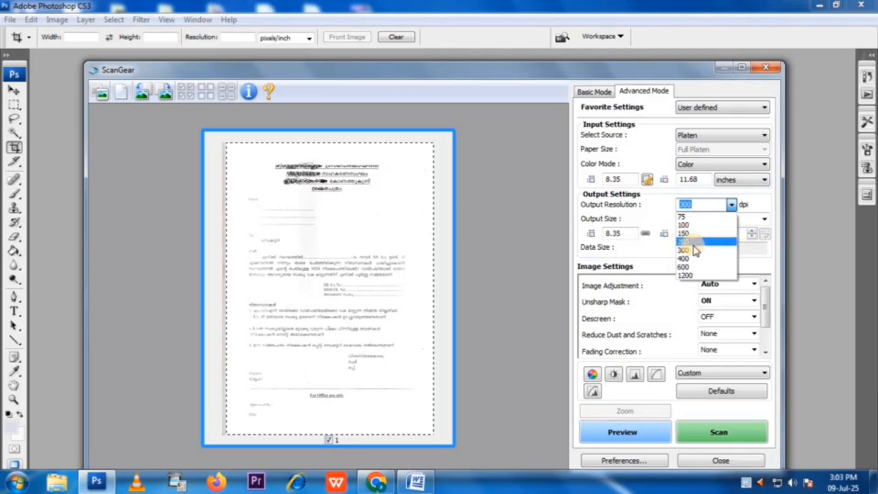
left_click(682, 225)
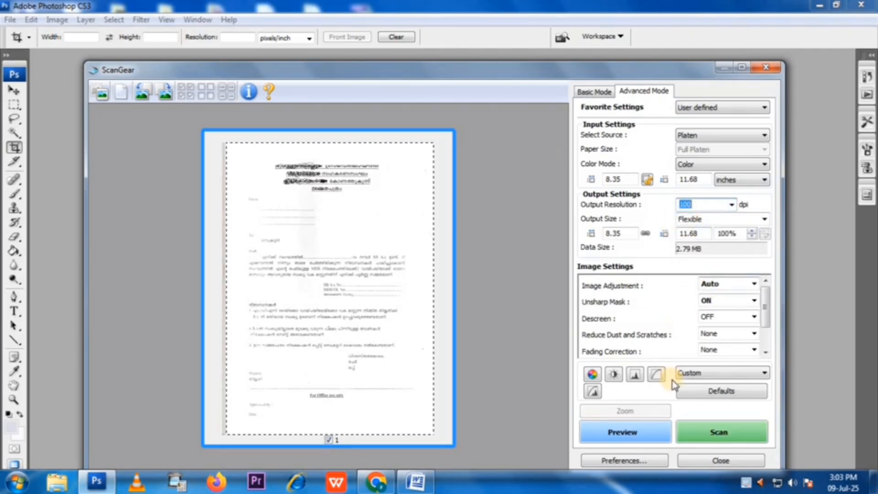
left_click(704, 205)
left_click(682, 216)
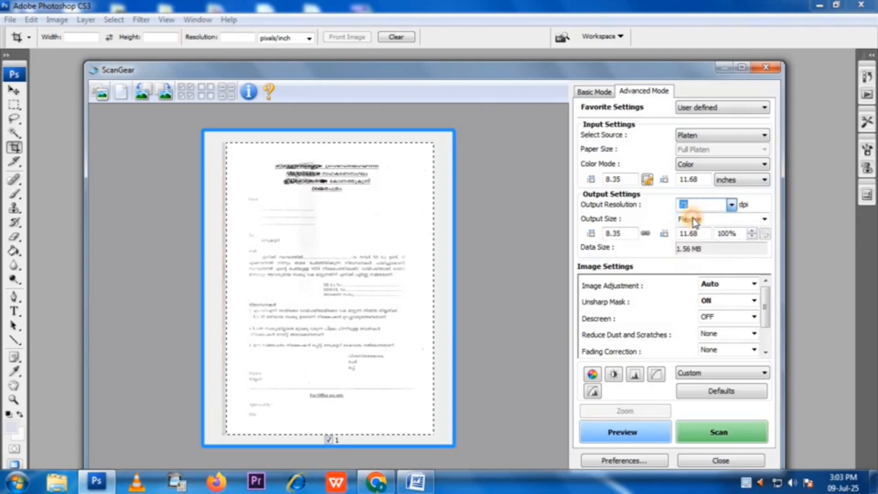
Set the scan's output resolution to 300 dpi and generate a new preview of the page.
left_click(732, 205)
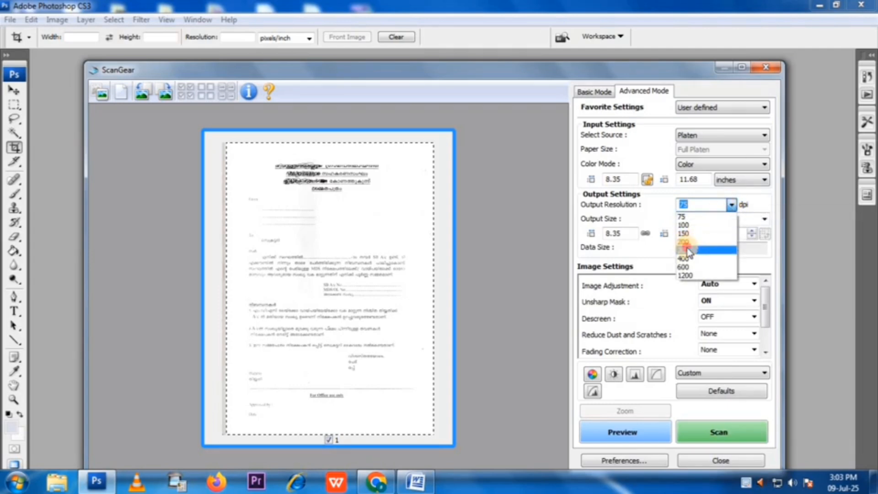
left_click(691, 250)
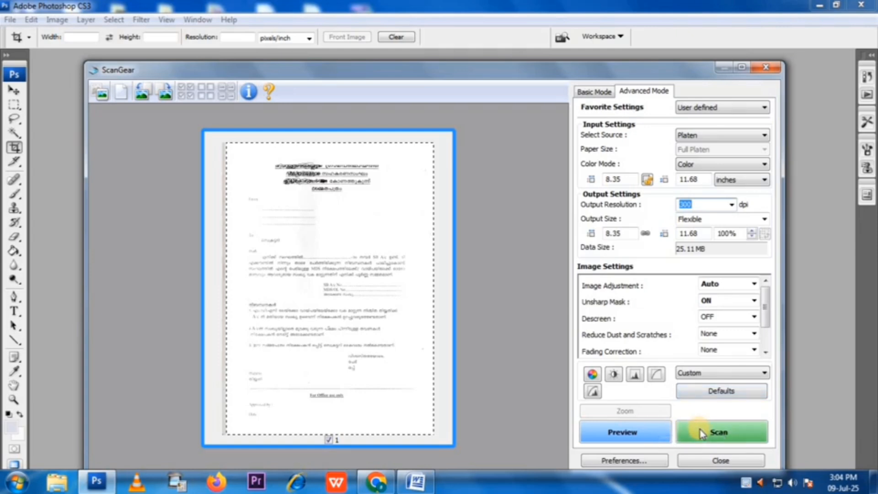
left_click(622, 432)
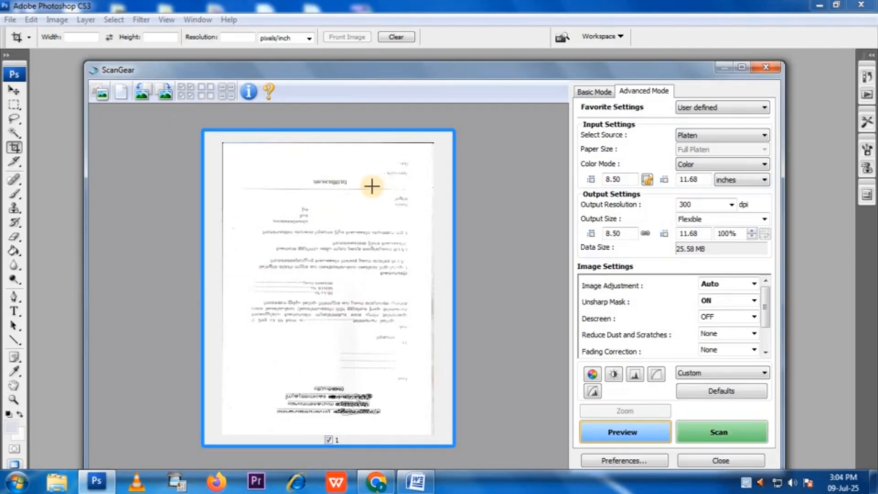
Rotate the previewed page 180 degrees so it is upright, and frame the whole page as a scan area about 8.48 x 11.68 inches.
left_click(164, 96)
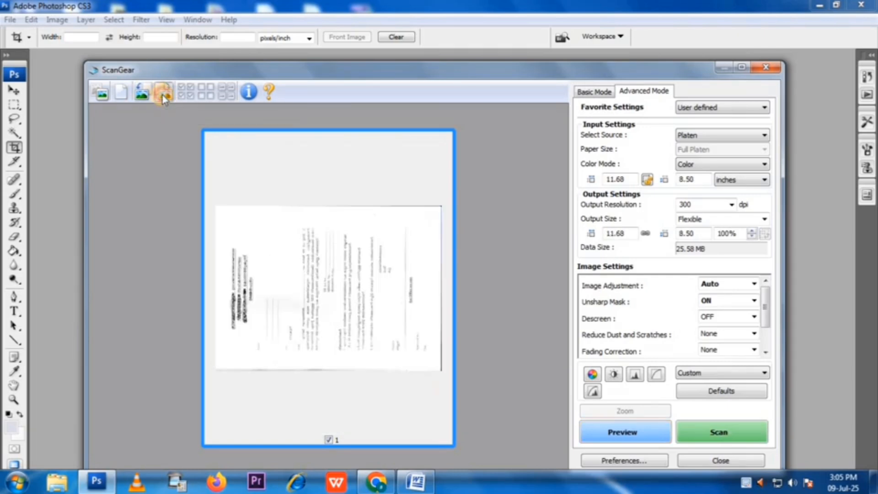
left_click(164, 97)
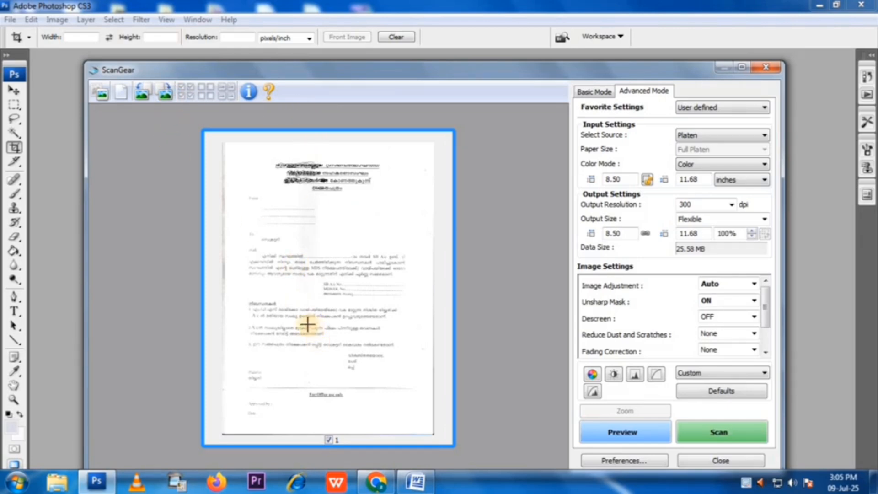
left_click_drag(222, 143, 435, 432)
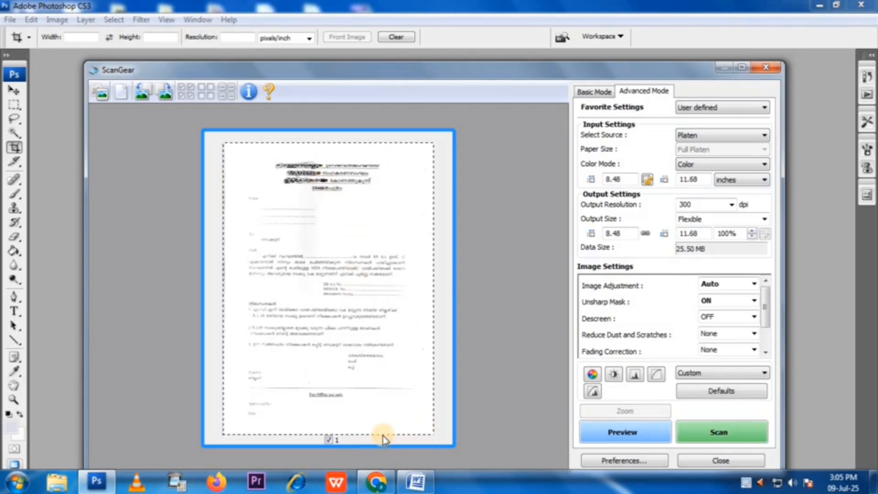
Try a shorter scan area of about 5.62 inches, restore its height to 11.68 inches, and scan the page.
left_click_drag(386, 432, 399, 284)
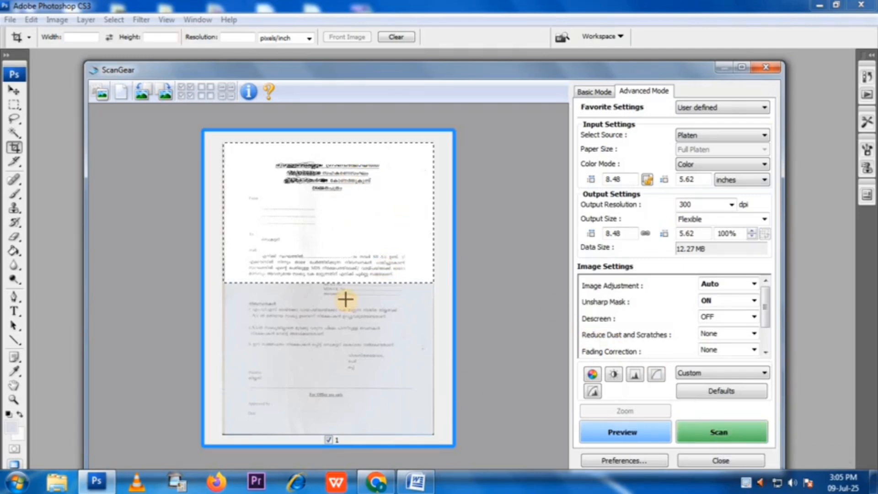
left_click_drag(337, 281, 339, 442)
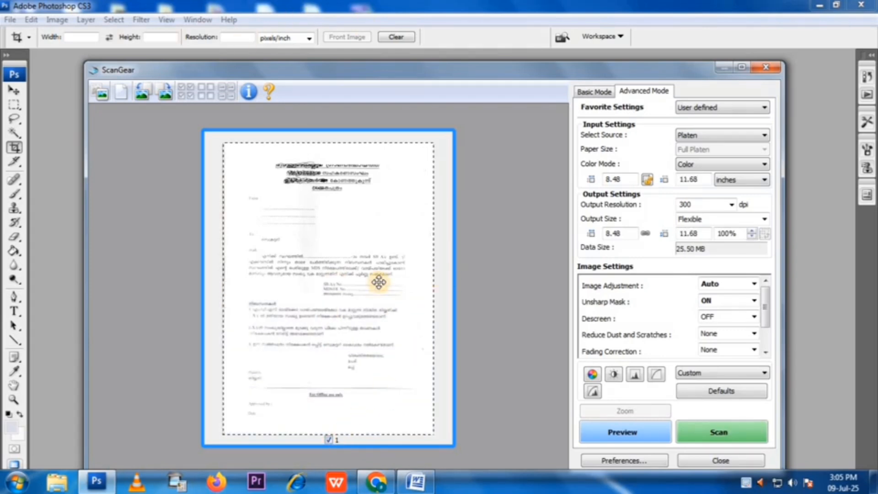
left_click(720, 440)
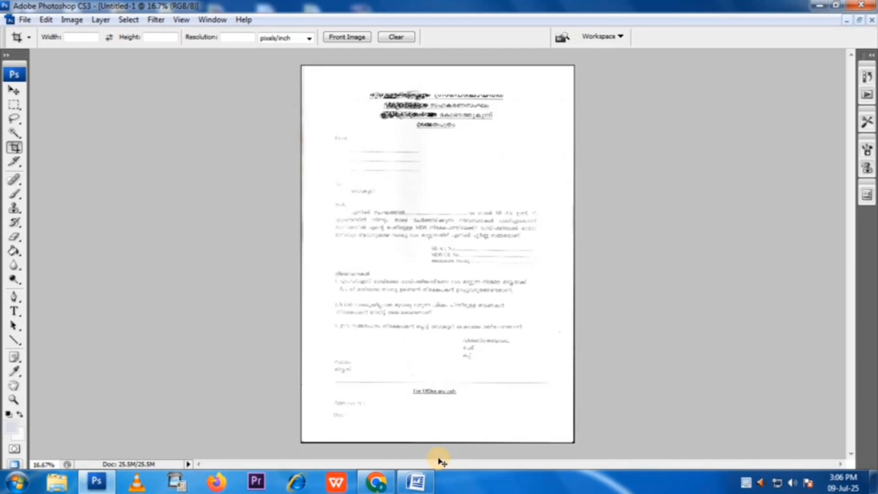
Examine the scanned form's text sharpness and overall appearance at several magnifications.
key("ctrl+plus")
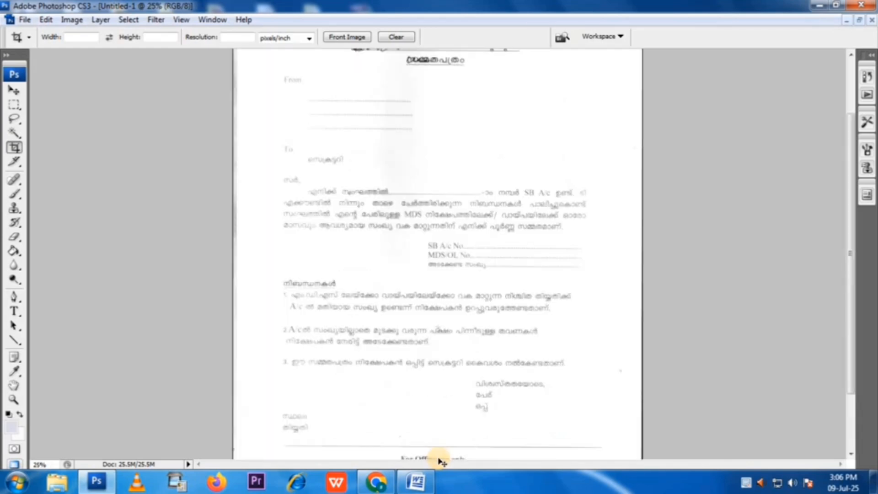
key("ctrl+plus")
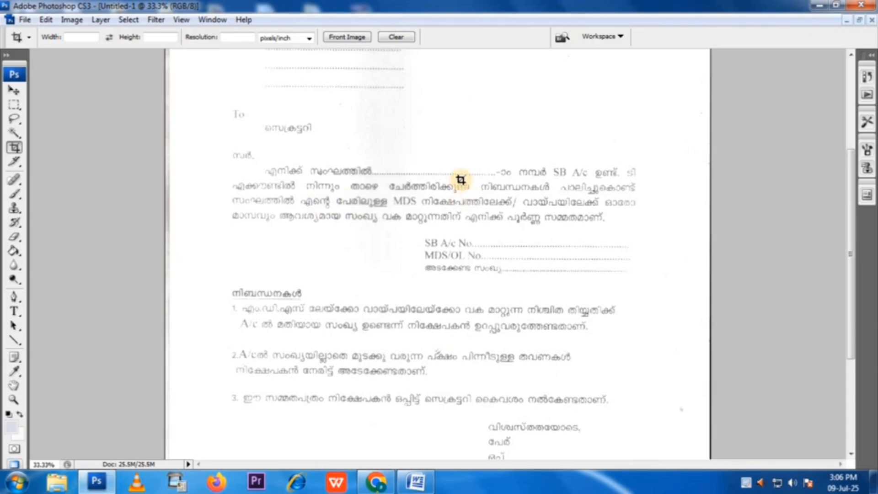
scroll(439, 179, "up", 1)
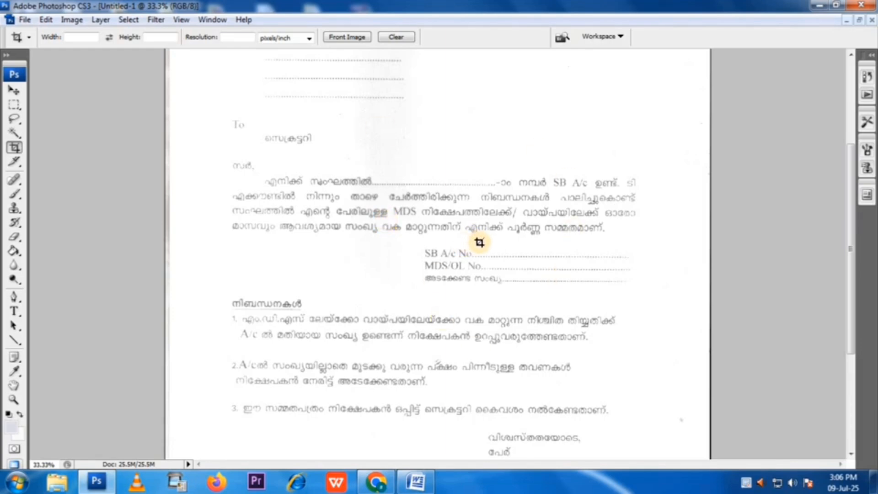
scroll(481, 246, "up", 3)
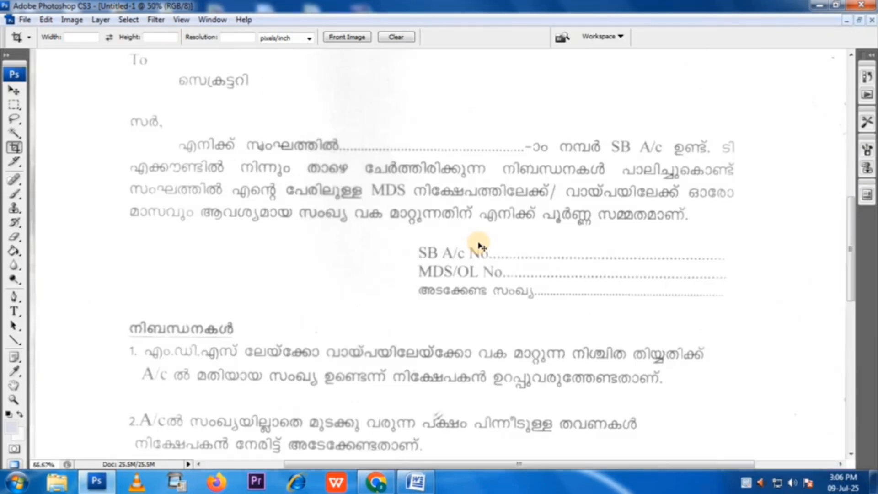
scroll(481, 246, "down", 4)
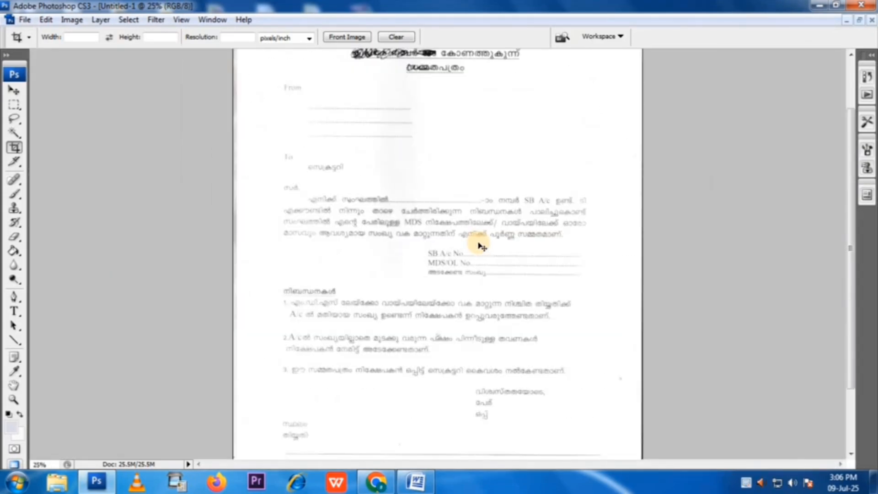
scroll(481, 246, "down", 1)
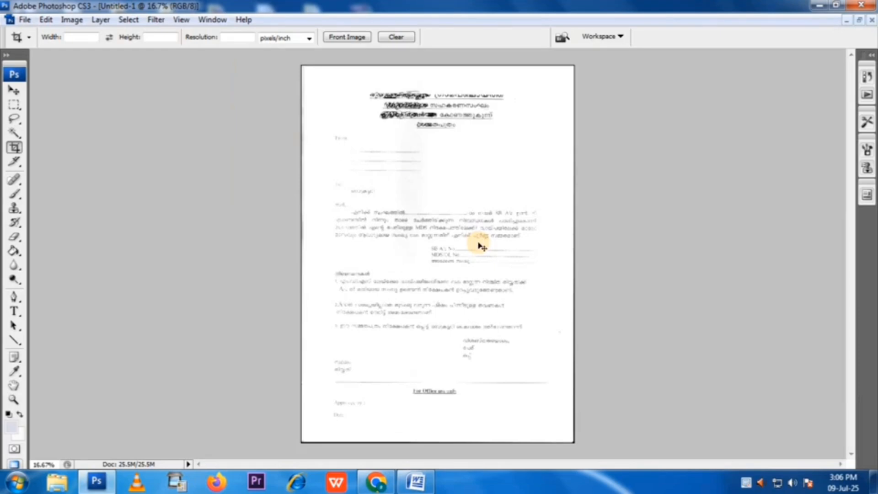
scroll(481, 246, "up", 2)
scroll(482, 246, "down", 2)
scroll(481, 246, "up", 1)
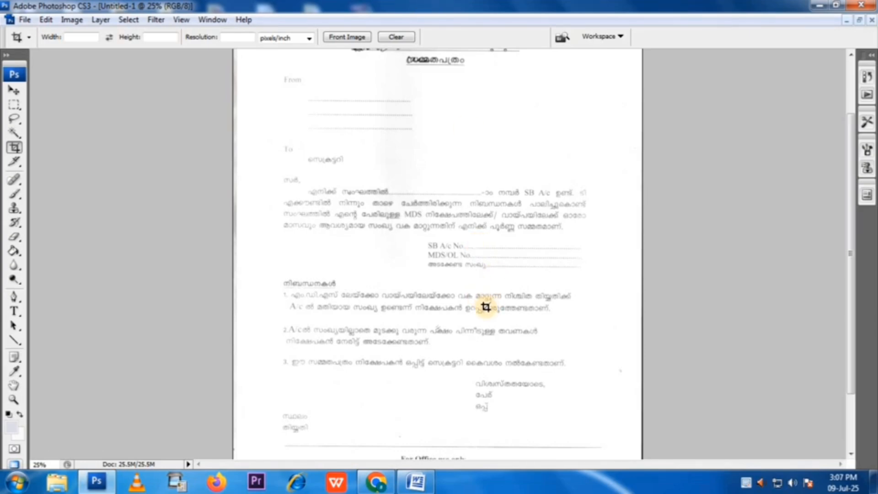
Darken the scanned form with a Curves adjustment on the RGB channel, using a point at input 156, output 86, and activate the Crop tool.
key("ctrl+m")
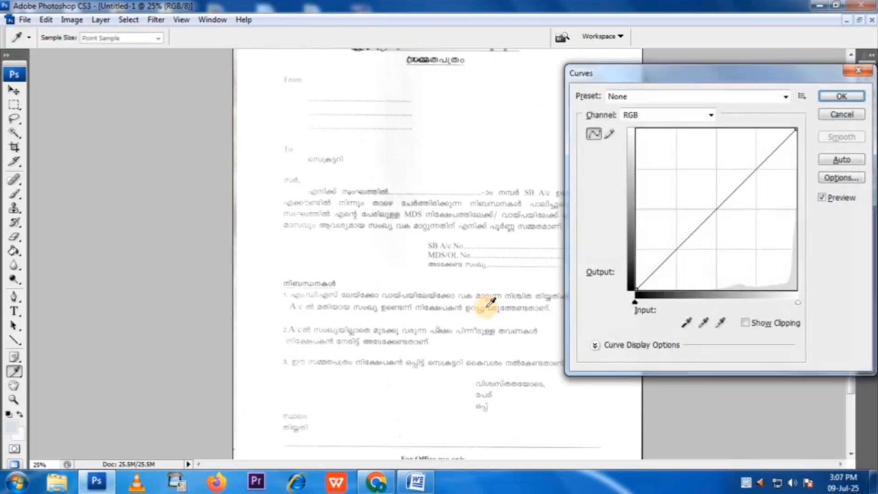
left_click_drag(688, 80, 511, 87)
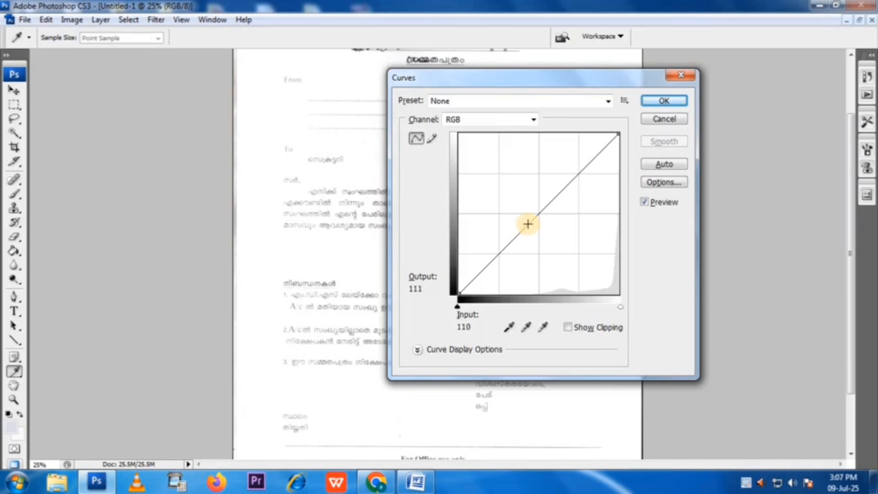
left_click_drag(527, 221, 556, 239)
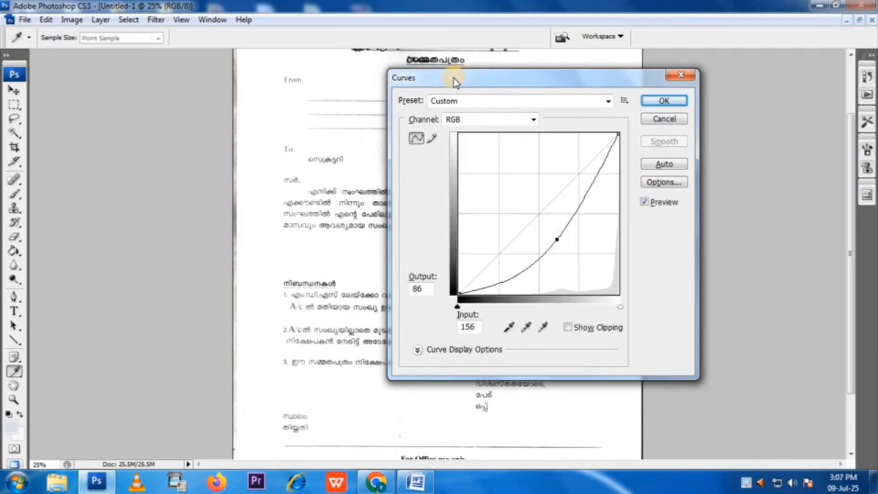
left_click_drag(456, 80, 572, 85)
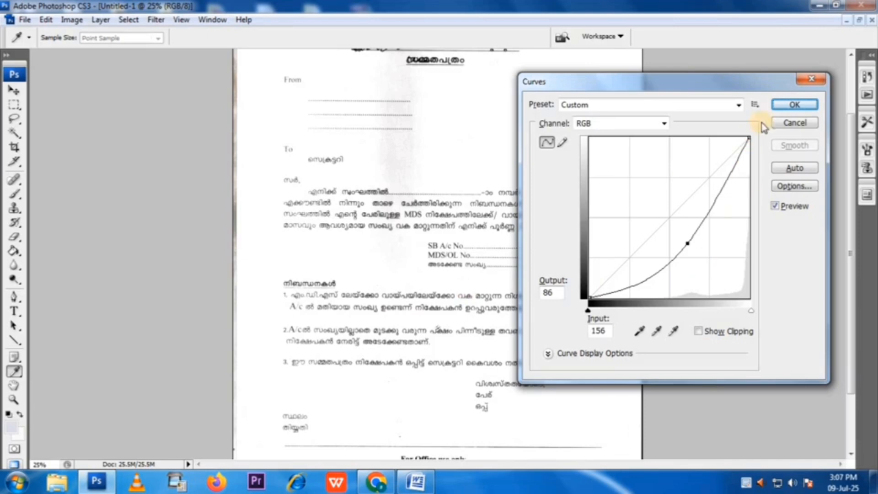
left_click(791, 105)
key("c")
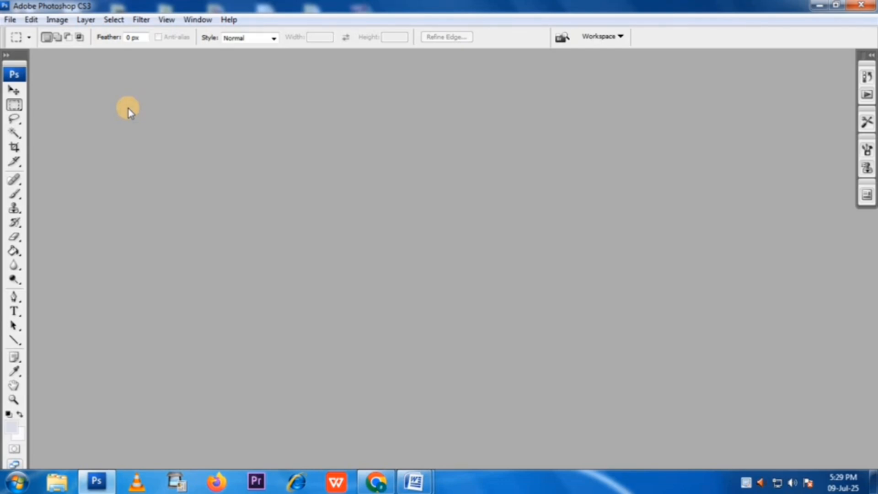
Preview the bank card sleeve's front from the Canon G2010 series scanner, frame it at about 3.41 x 2.35 inches, and scan it.
left_click(9, 20)
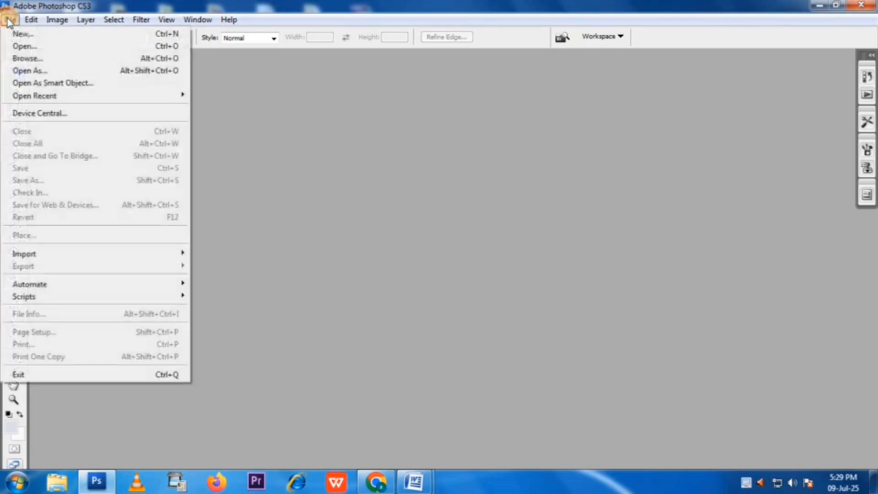
mouse_move(75, 254)
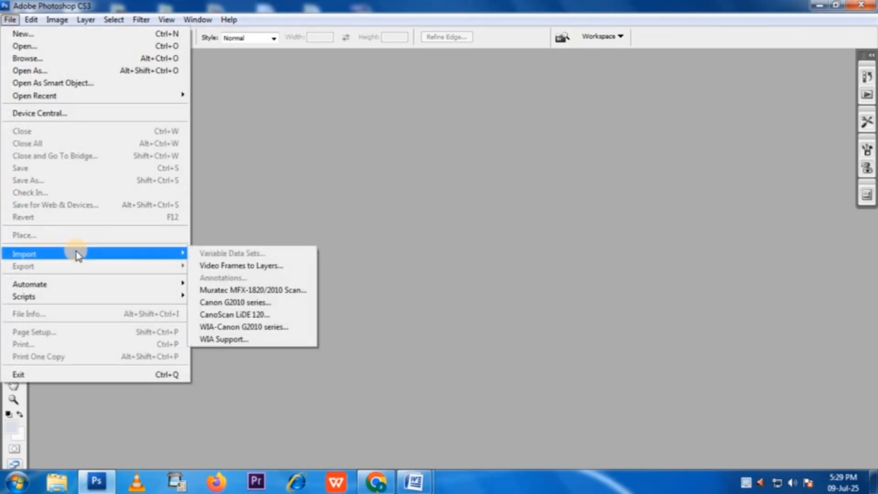
left_click(230, 304)
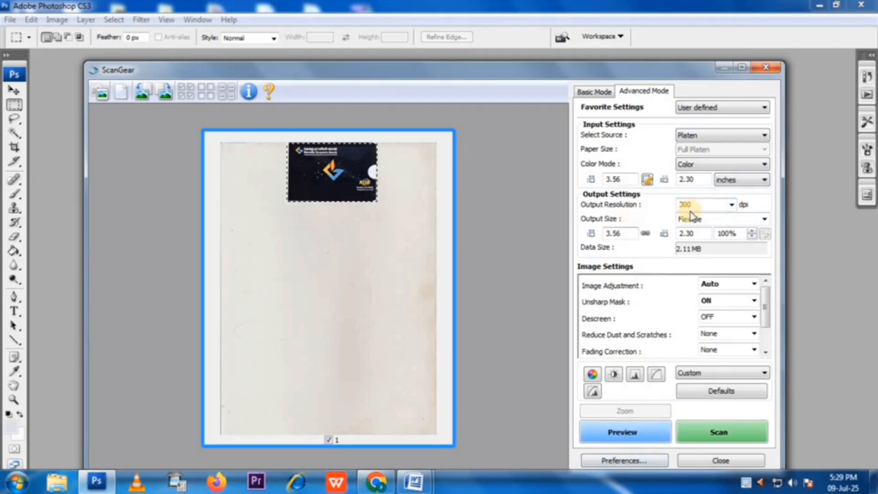
left_click(624, 436)
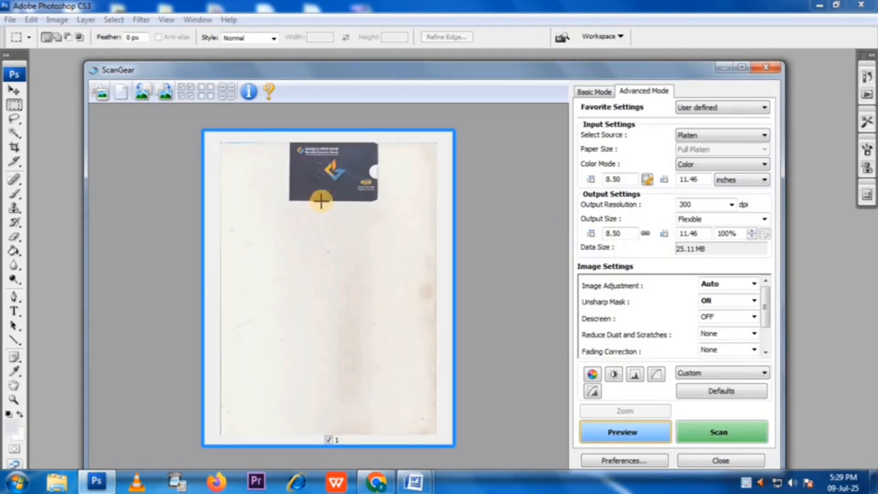
left_click_drag(290, 142, 374, 203)
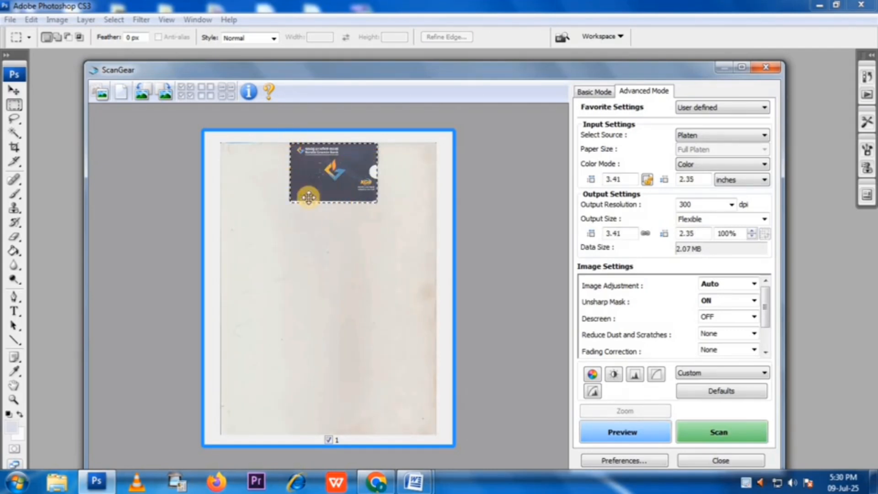
left_click(717, 440)
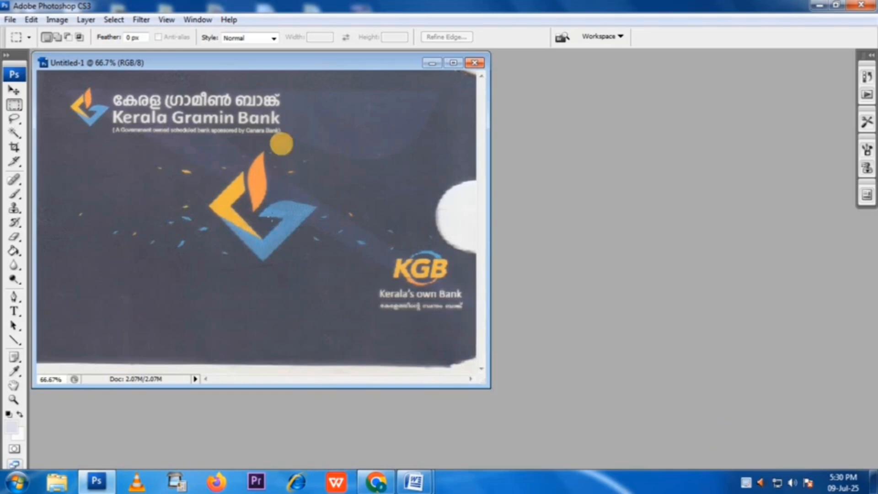
left_click_drag(300, 64, 646, 131)
Create a blank grayscale A4 document from the International Paper preset at 300 pixels/inch, and place its window beside the scan.
left_click(11, 19)
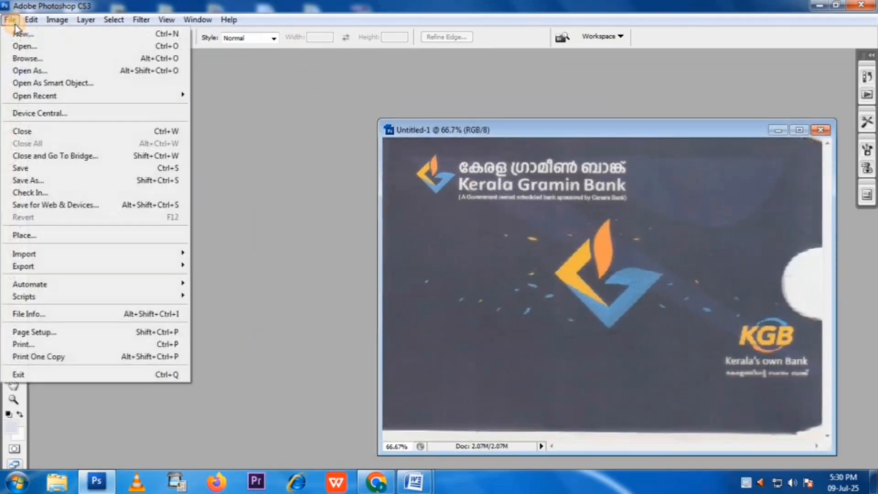
left_click(18, 33)
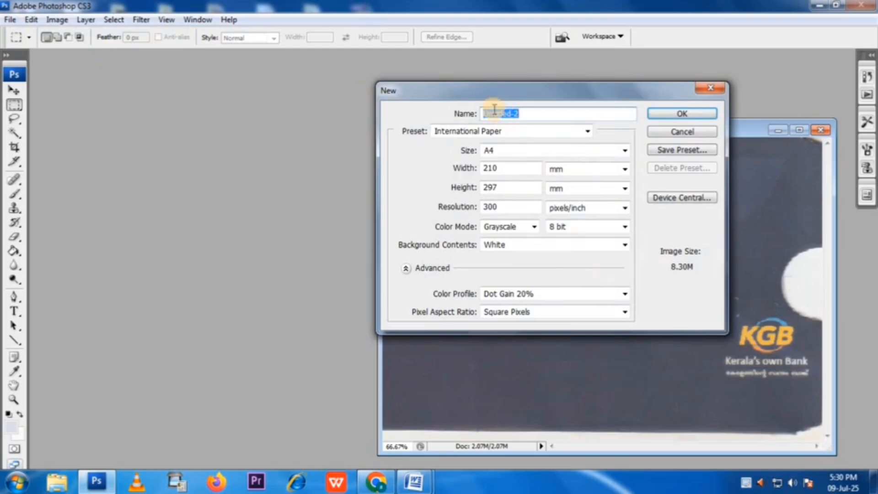
left_click(490, 132)
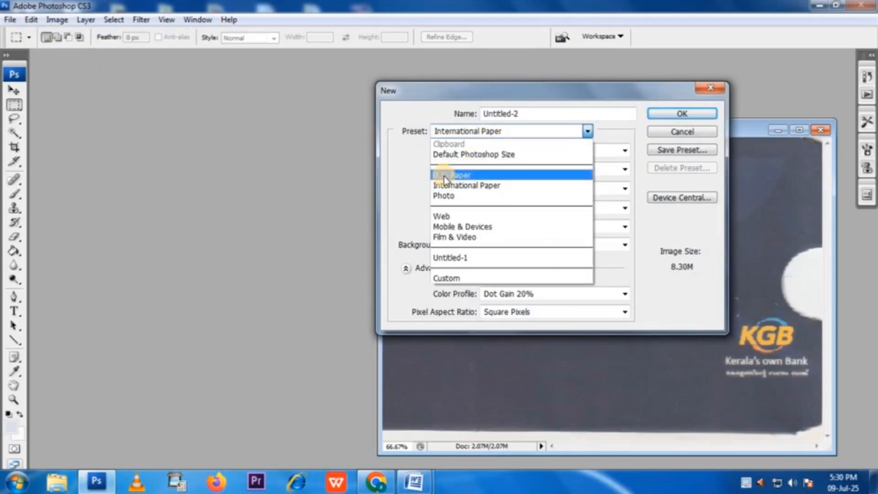
left_click(457, 176)
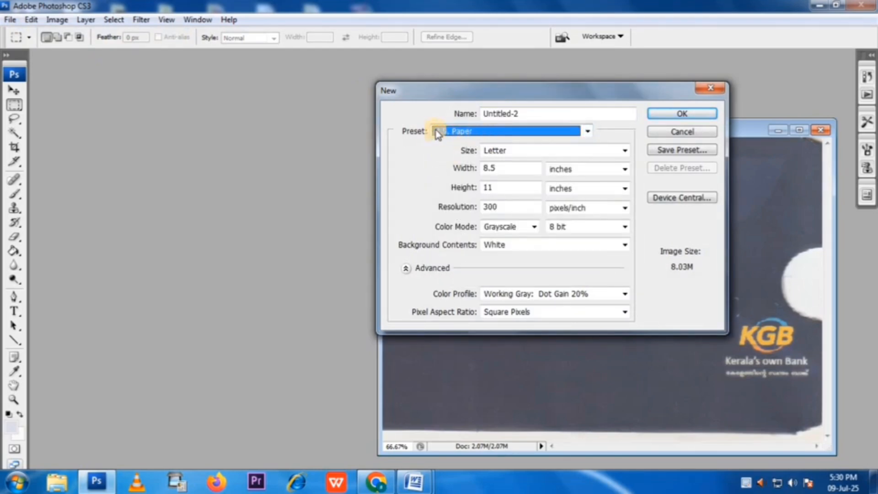
left_click(473, 133)
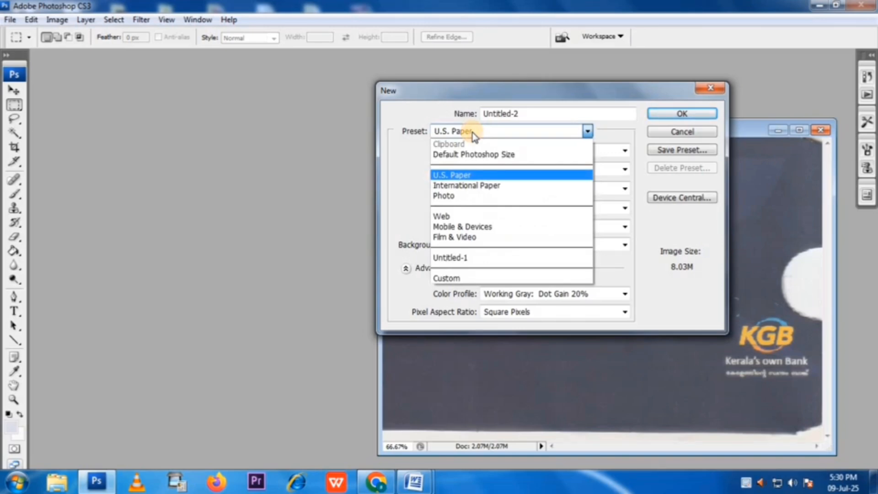
left_click(479, 185)
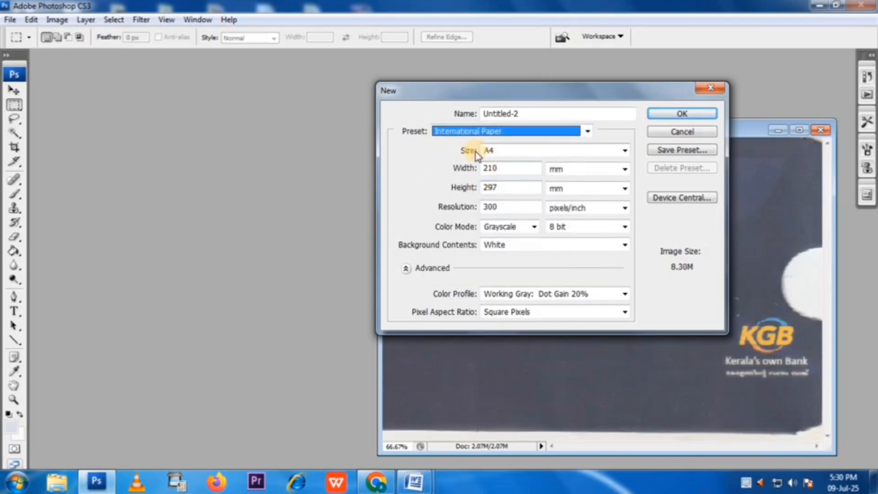
left_click(494, 152)
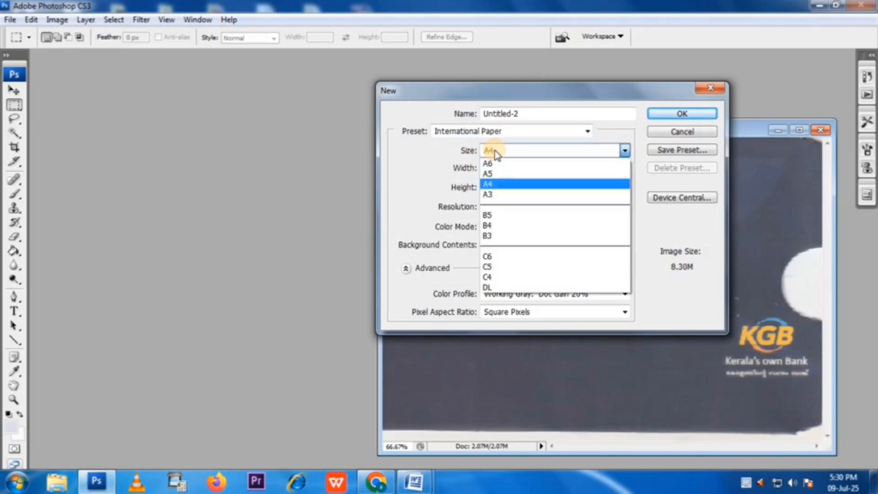
left_click(498, 185)
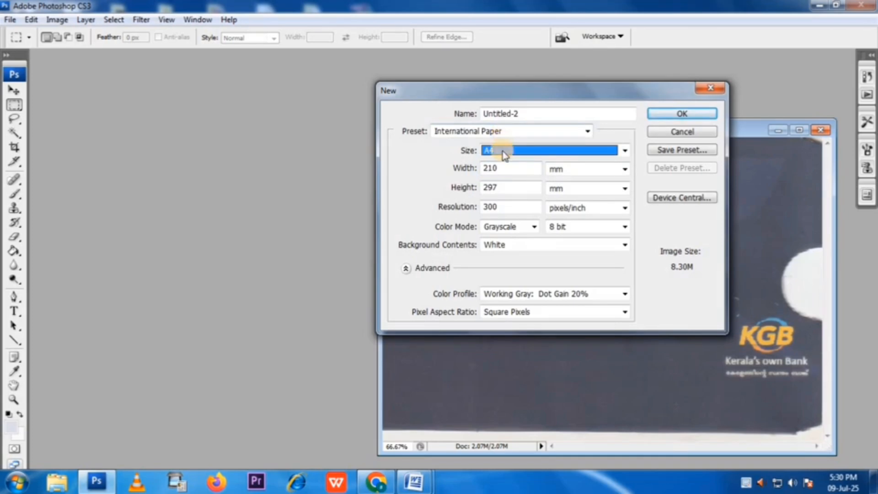
left_click(691, 114)
left_click_drag(163, 73, 235, 73)
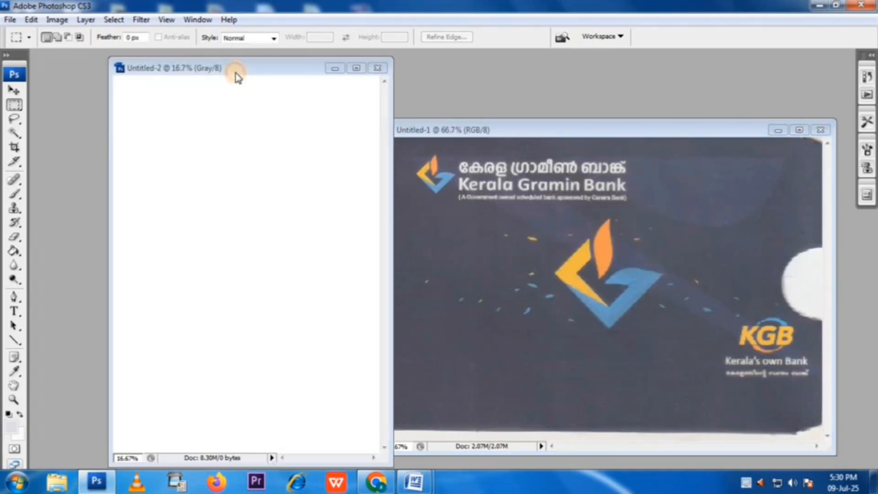
Copy the front scan to the A4 page's upper-left corner with the Move tool, and close the original scan without saving.
left_click(14, 90)
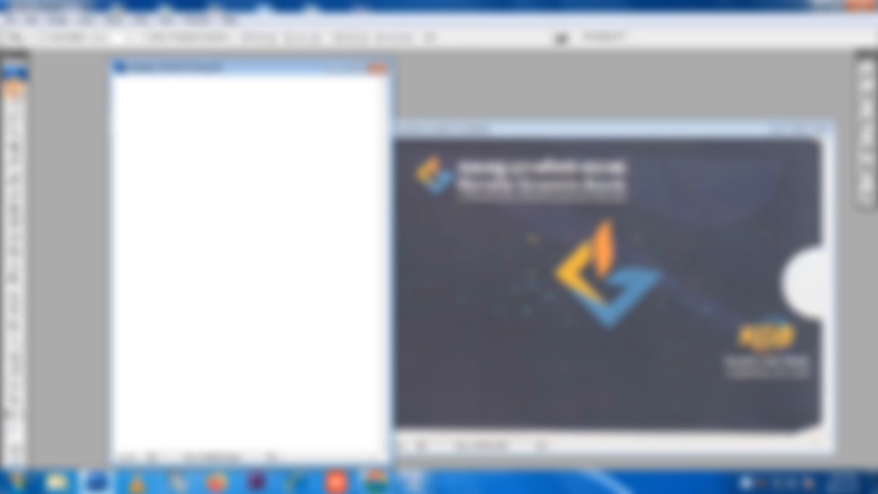
left_click_drag(489, 188, 155, 117)
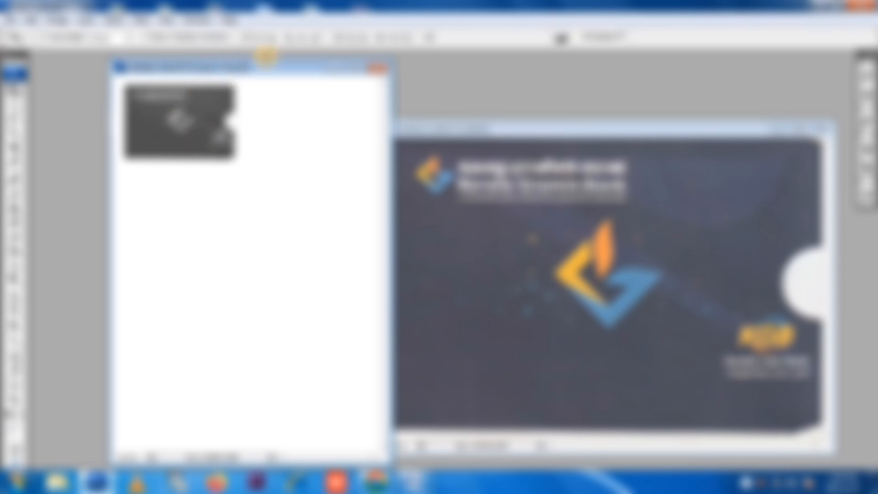
left_click_drag(285, 69, 544, 88)
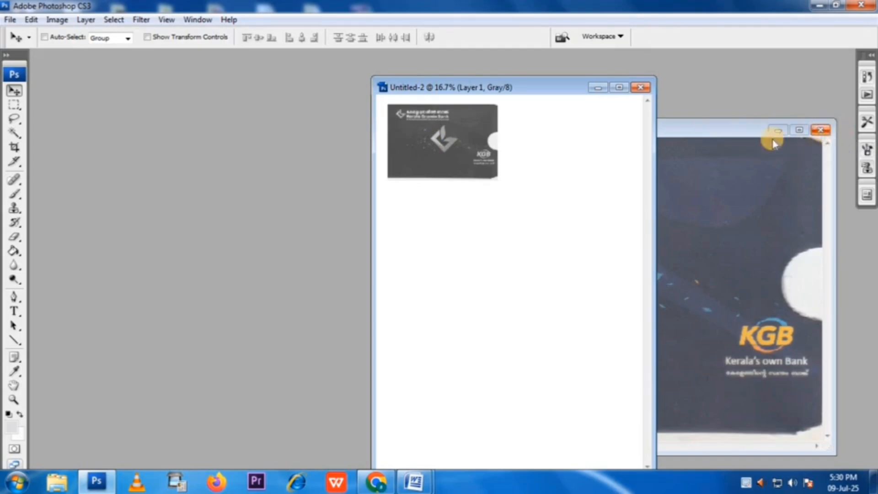
left_click(821, 130)
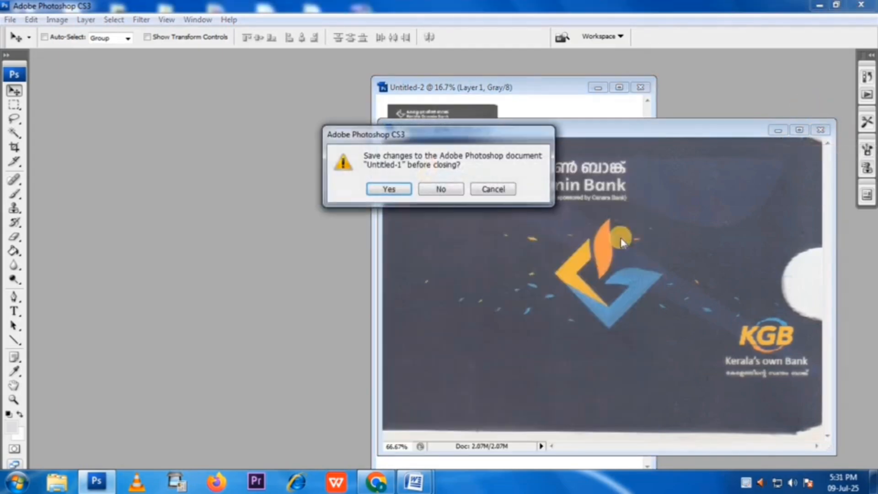
left_click(441, 189)
left_click_drag(409, 91, 275, 91)
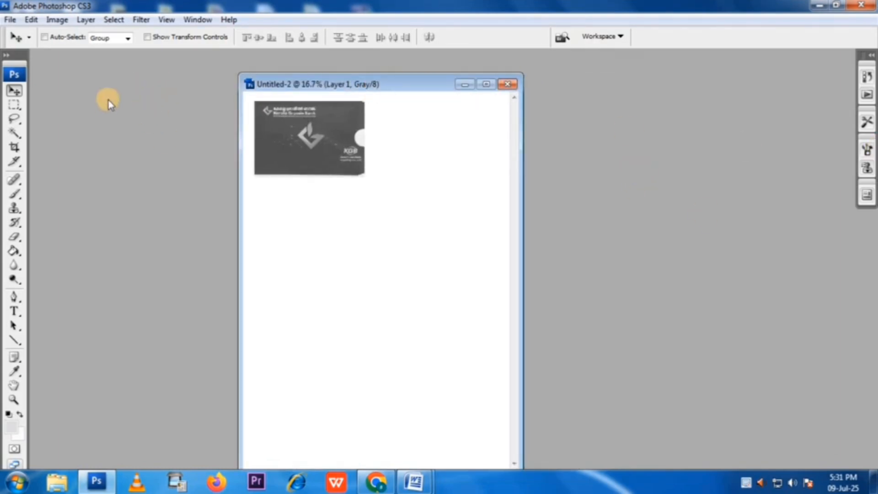
Preview the sleeve's back from the Canon G2010 series scanner, frame it at about 3.54 x 2.31 inches, and scan it.
left_click(10, 19)
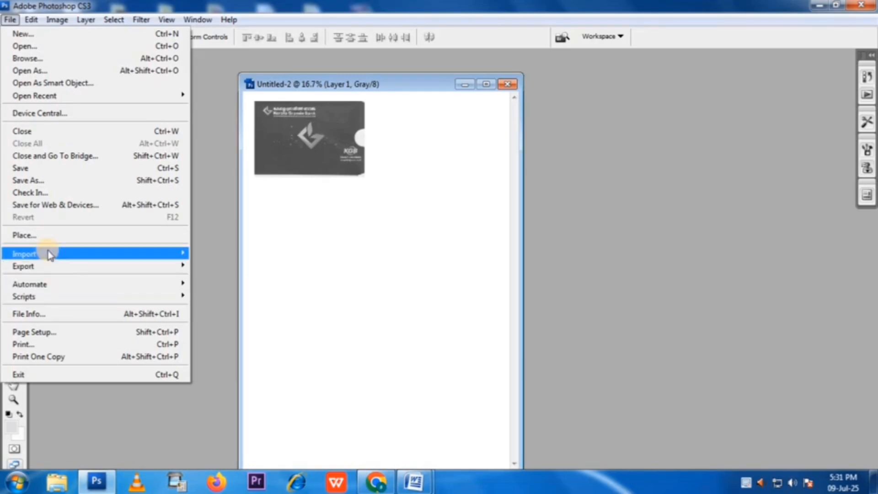
mouse_move(53, 252)
left_click(203, 302)
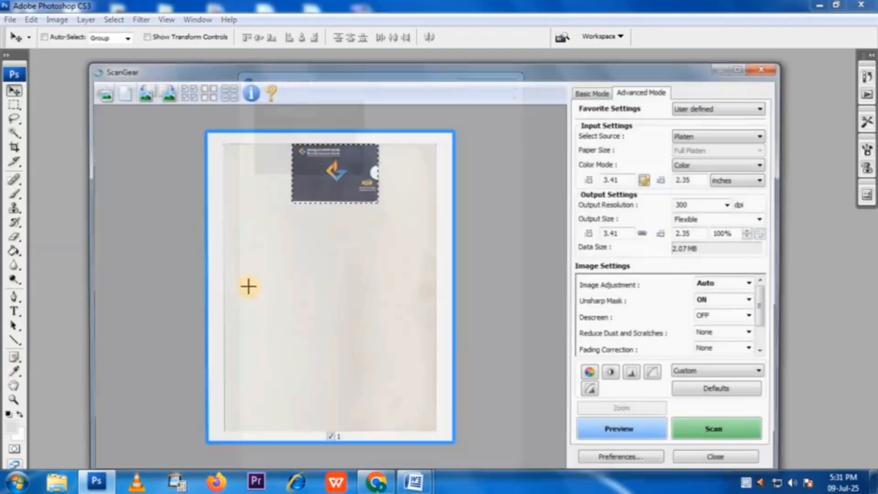
left_click(624, 431)
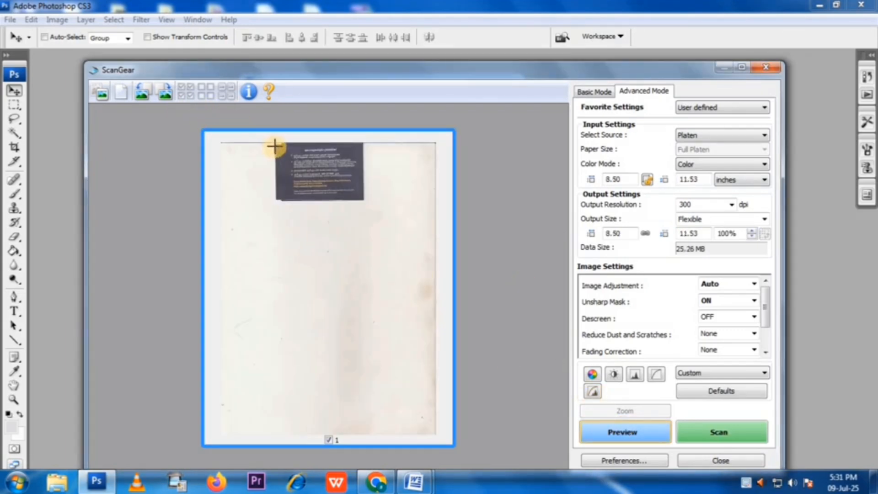
left_click_drag(275, 147, 365, 201)
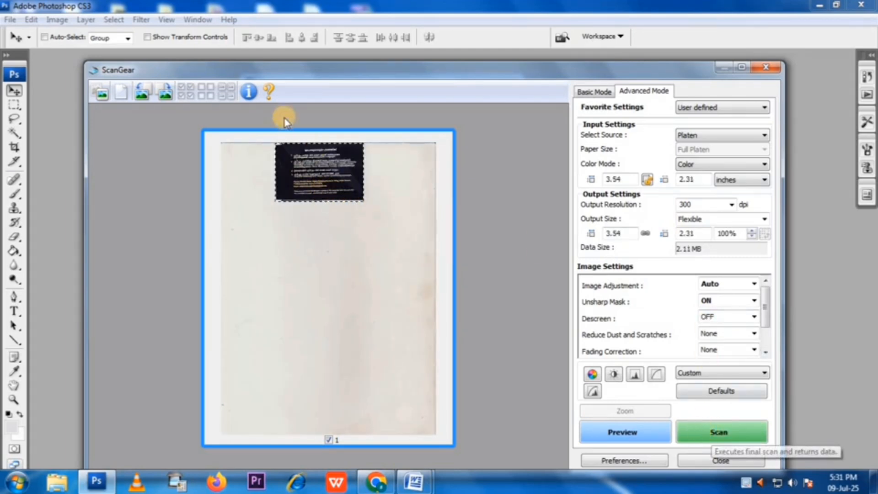
left_click(697, 429)
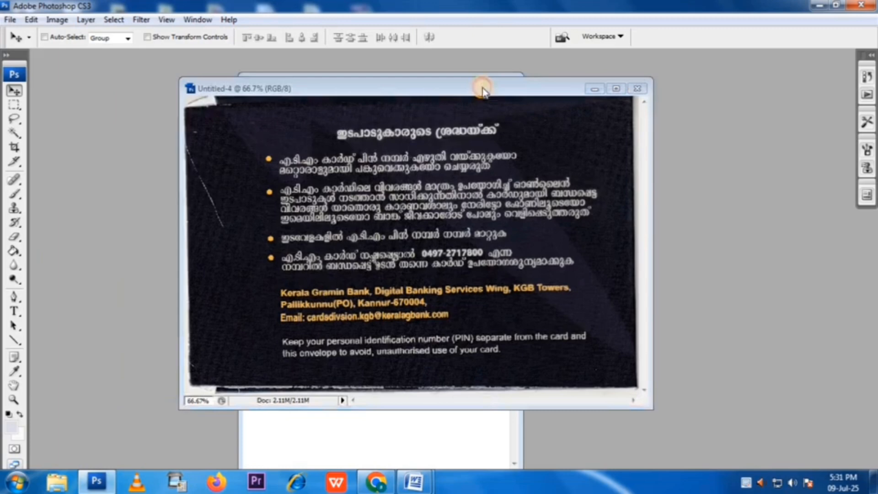
left_click_drag(483, 90, 630, 160)
Copy the back scan onto the A4 page to the right of the front image, and close the original scan without saving.
left_click(277, 151)
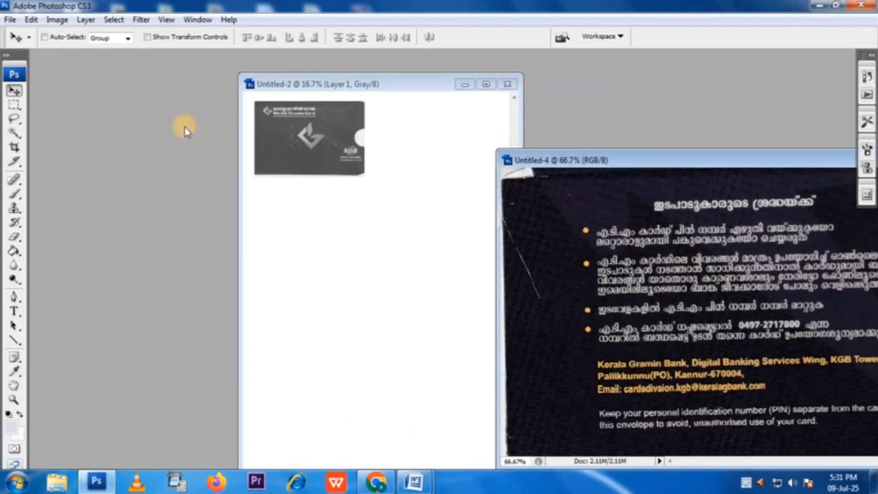
left_click_drag(645, 247, 416, 123)
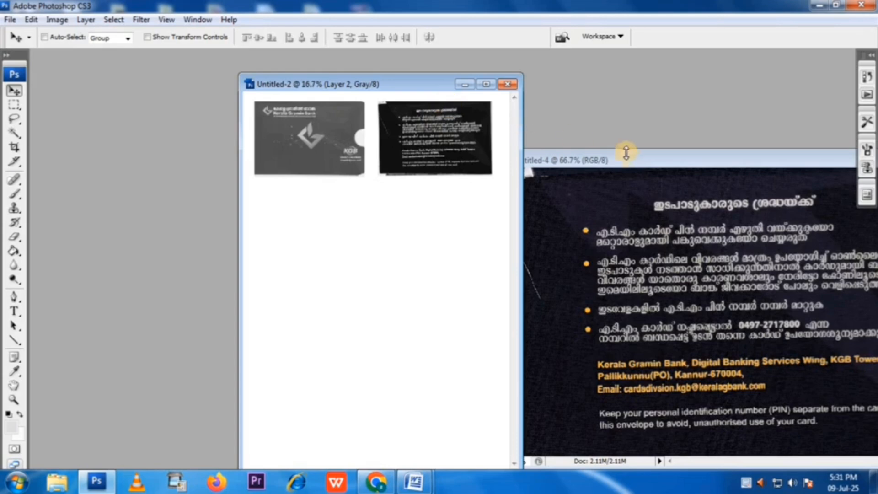
left_click_drag(623, 160, 242, 181)
left_click(650, 180)
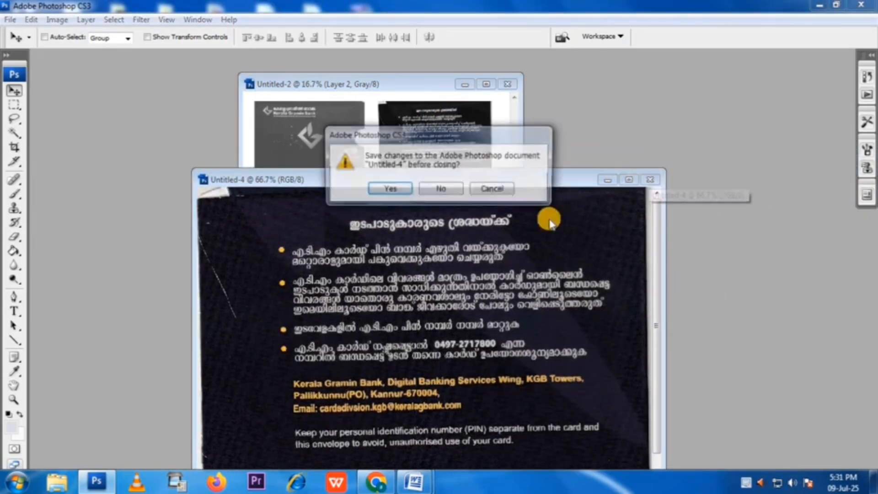
left_click(455, 188)
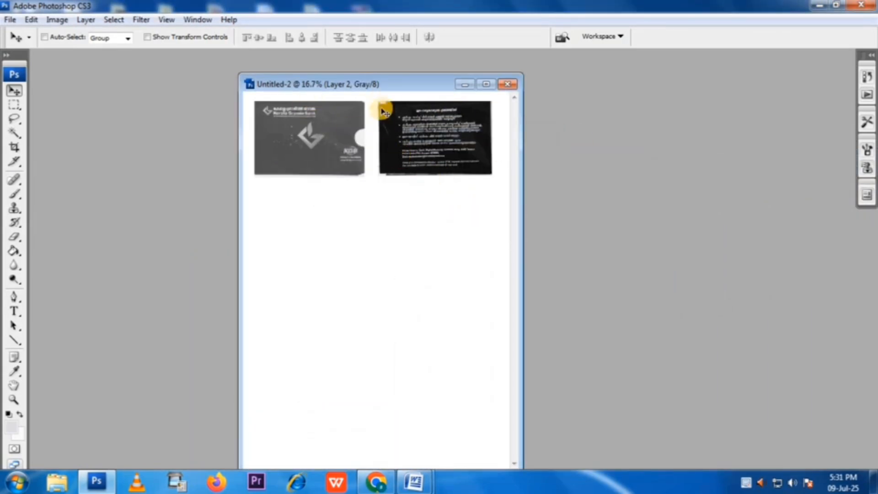
left_click_drag(400, 84, 397, 96)
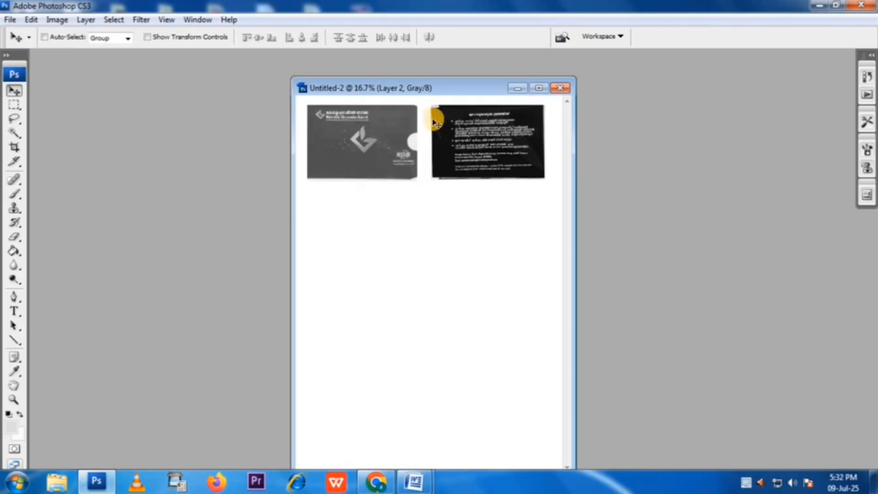
left_click_drag(419, 91, 382, 93)
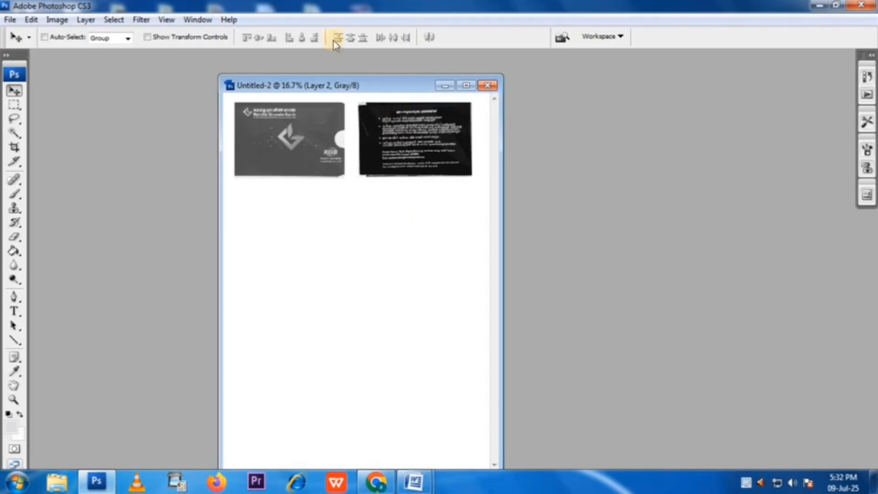
Move the back image below the front one near the page's middle, and enlarge it to about 111.8% width and 109.5% height.
left_click_drag(409, 161, 329, 275)
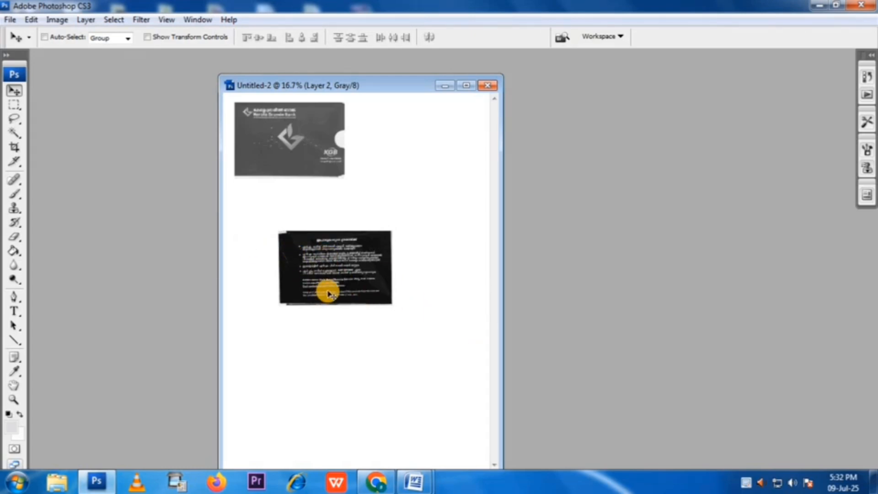
key("ctrl+t")
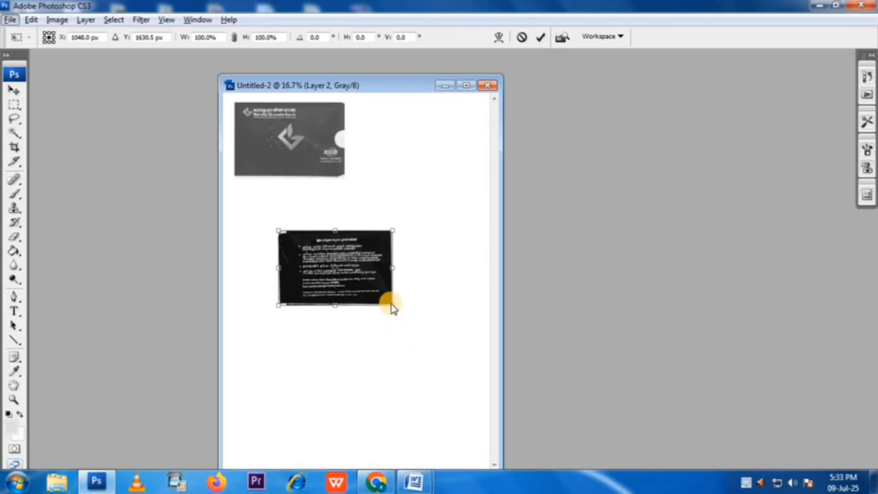
left_click(386, 316)
mouse_move(392, 307)
left_mouse_down()
mouse_move(478, 356)
mouse_move(408, 308)
mouse_move(463, 332)
mouse_move(430, 325)
mouse_move(462, 338)
mouse_move(355, 298)
mouse_move(406, 314)
left_mouse_up()
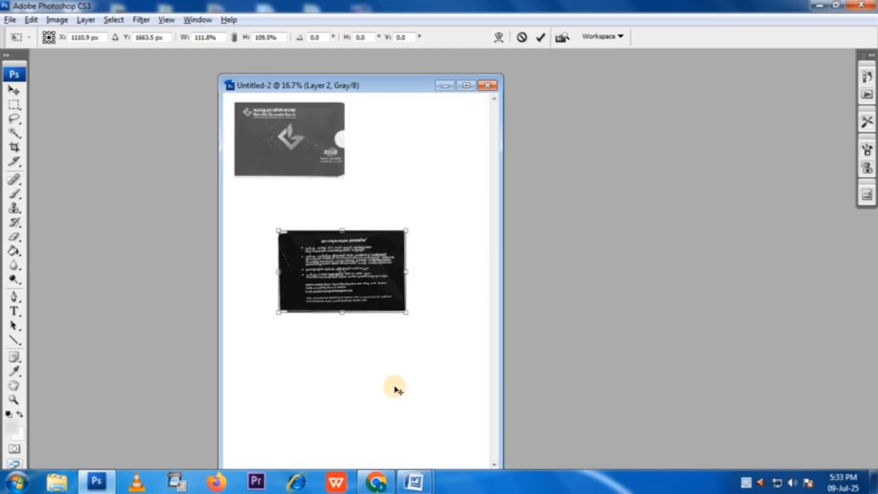
key("Return")
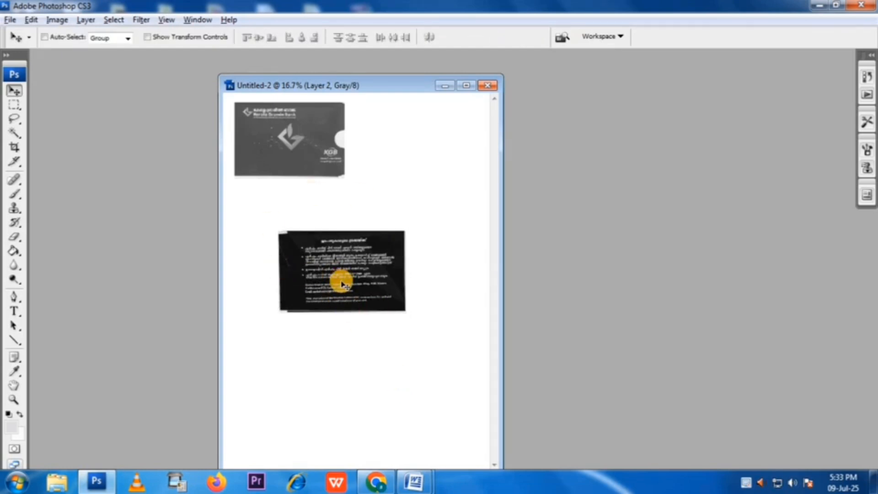
Move the enlarged back image beside the front one, to its right near the page's upper edge.
left_click_drag(341, 283, 415, 157)
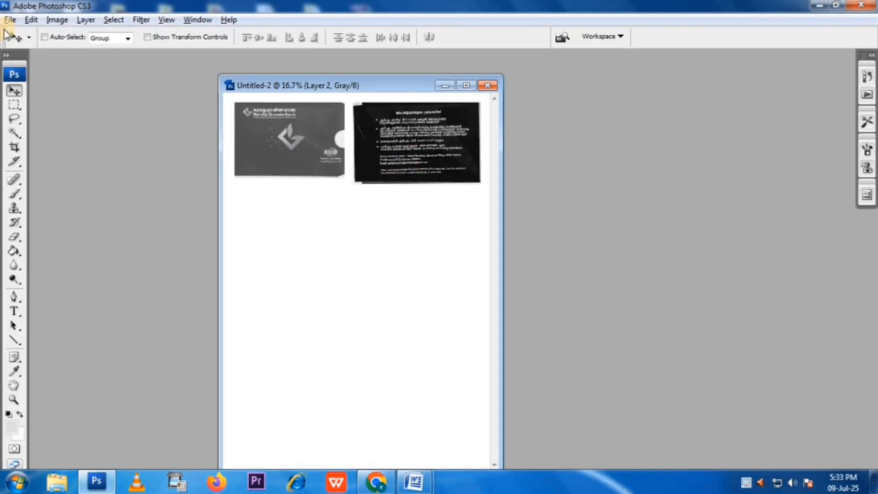
Set up printing of the A4 page on the Canon G2010 series printer, scaled to fit the media.
left_click(12, 20)
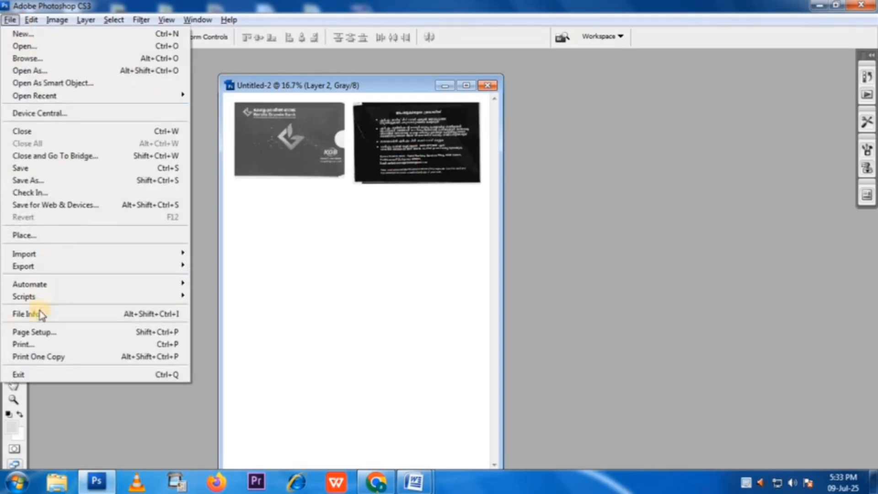
left_click(20, 344)
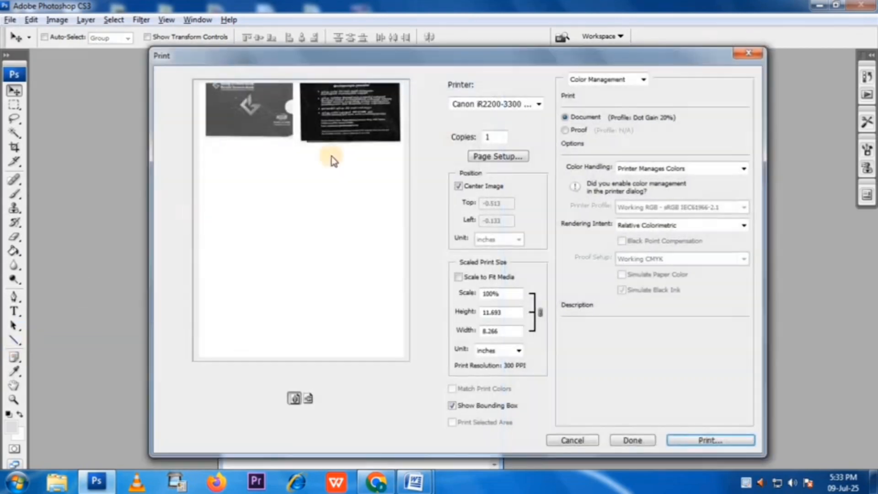
left_click(484, 106)
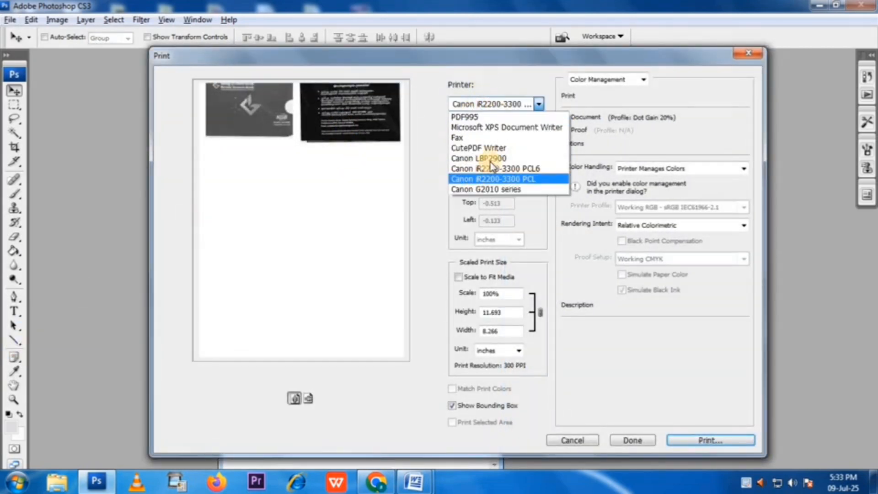
left_click(493, 190)
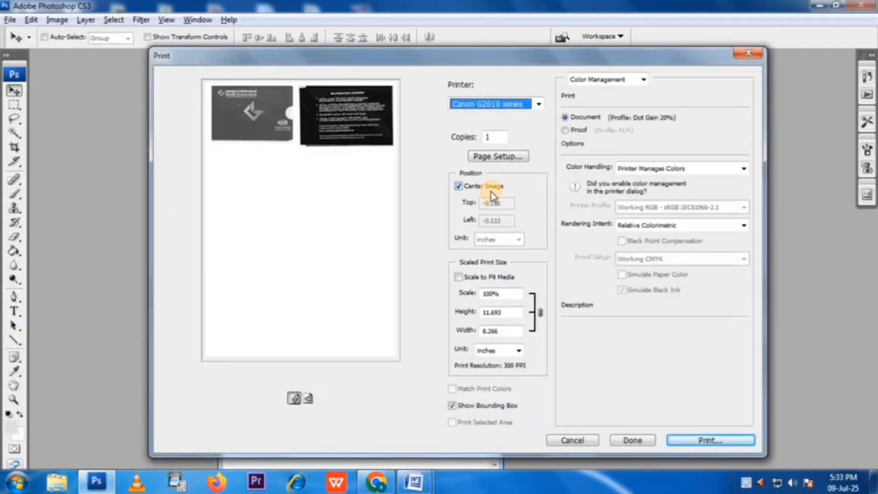
left_click(459, 277)
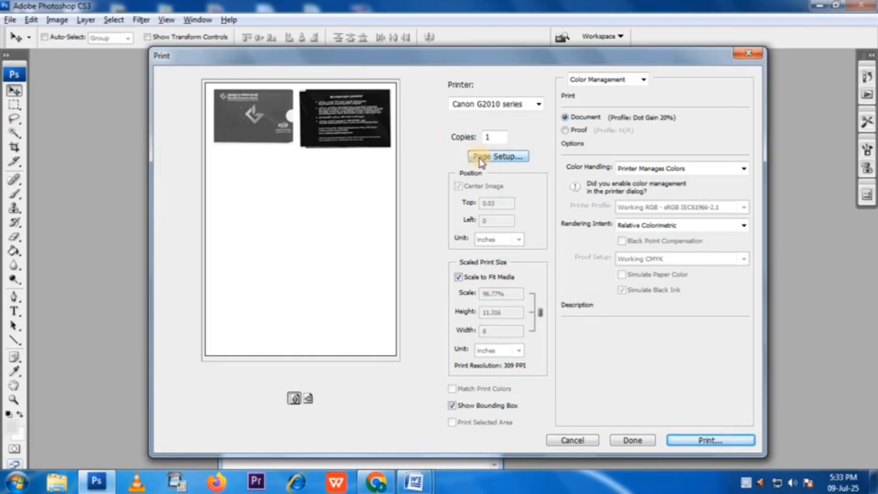
Try the Grayscale Printing option in the Canon G2010 printer properties and turn it off again.
left_click(503, 156)
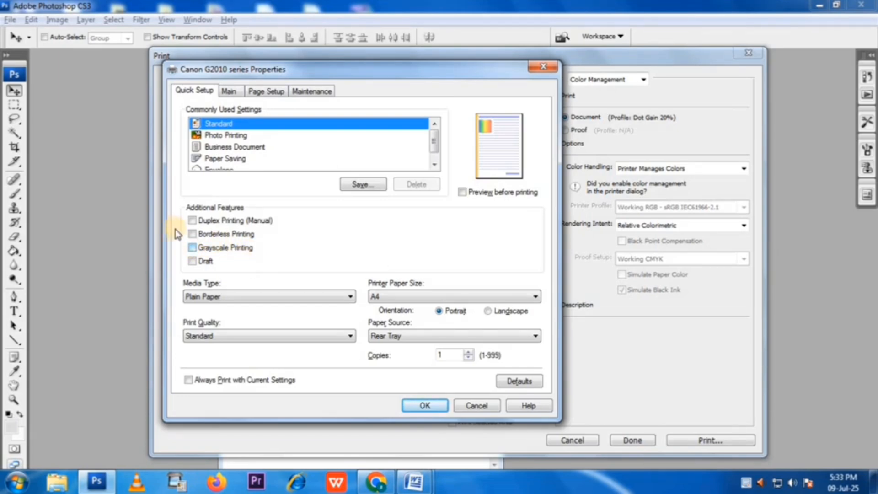
left_click(196, 248)
left_click(428, 408)
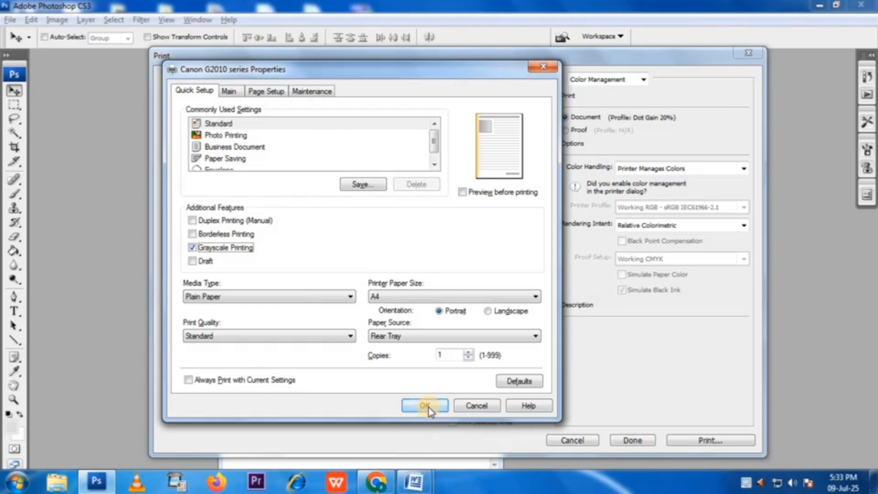
left_click(193, 248)
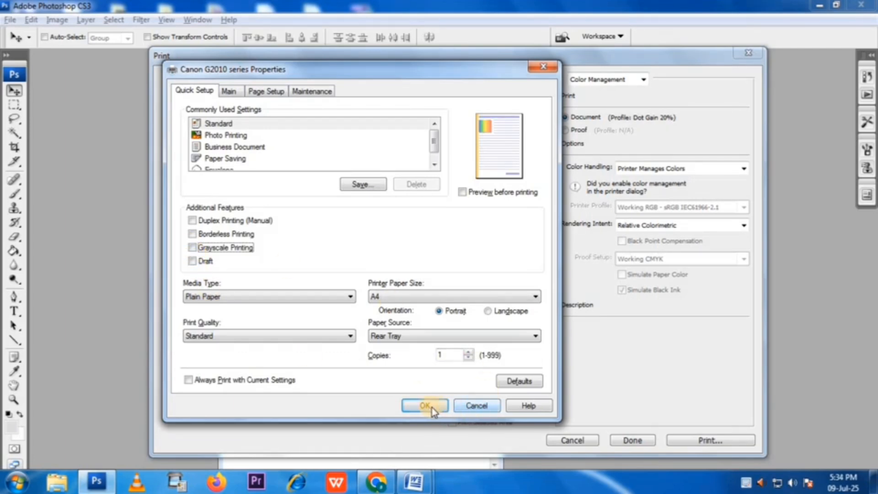